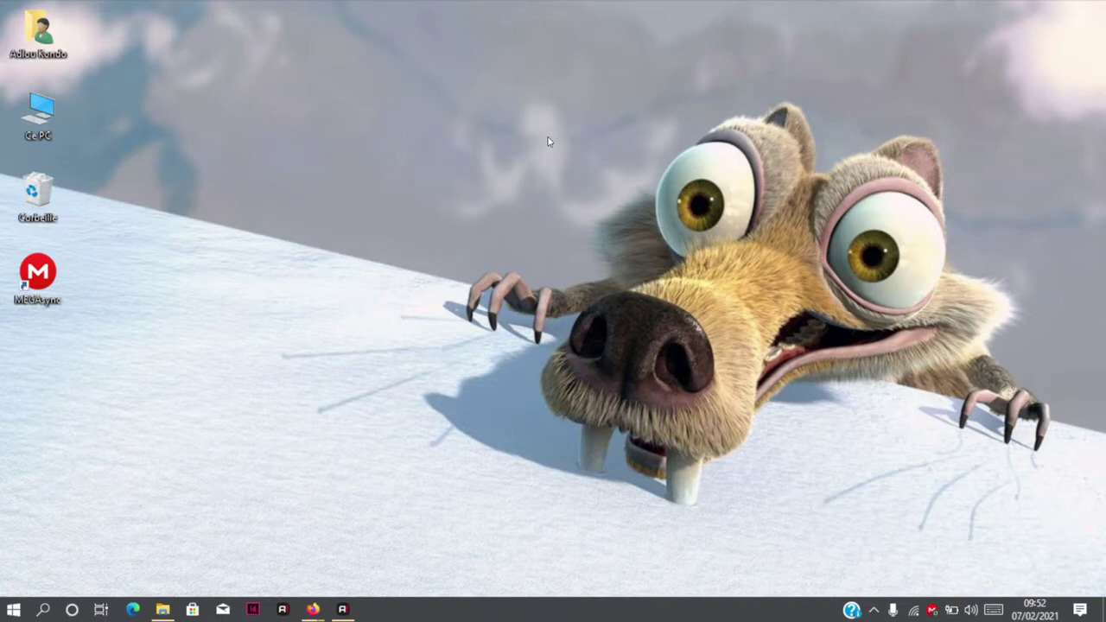
- Run winver to check the installed Windows version and build, and close the information window
{"action": "key", "text": "super+r"}
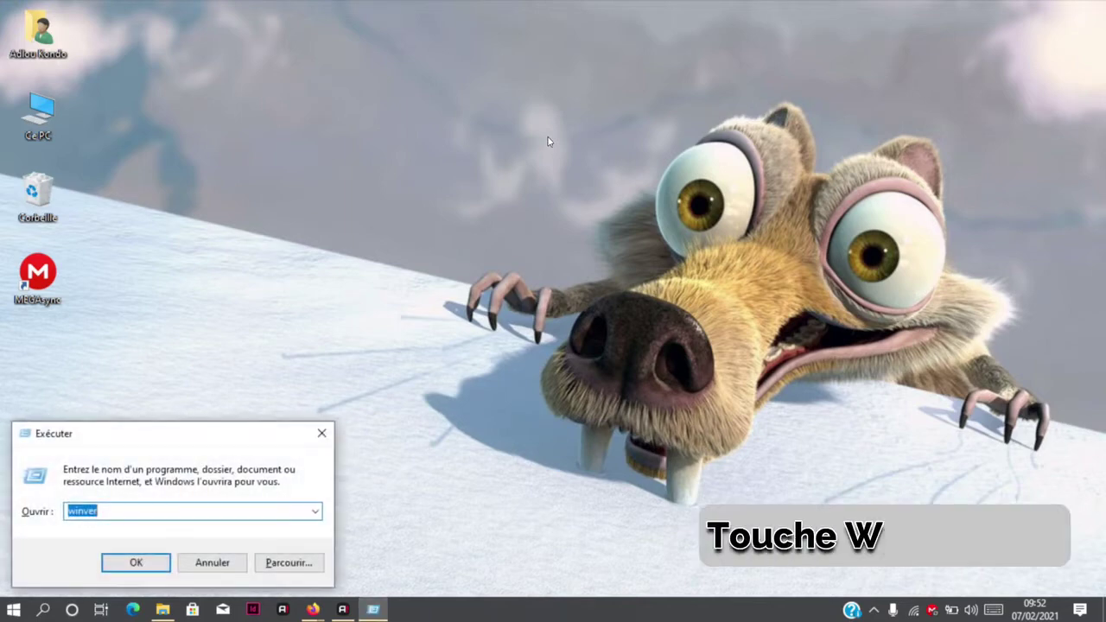
{"action": "type", "text": "winver"}
{"action": "key", "text": "Return"}
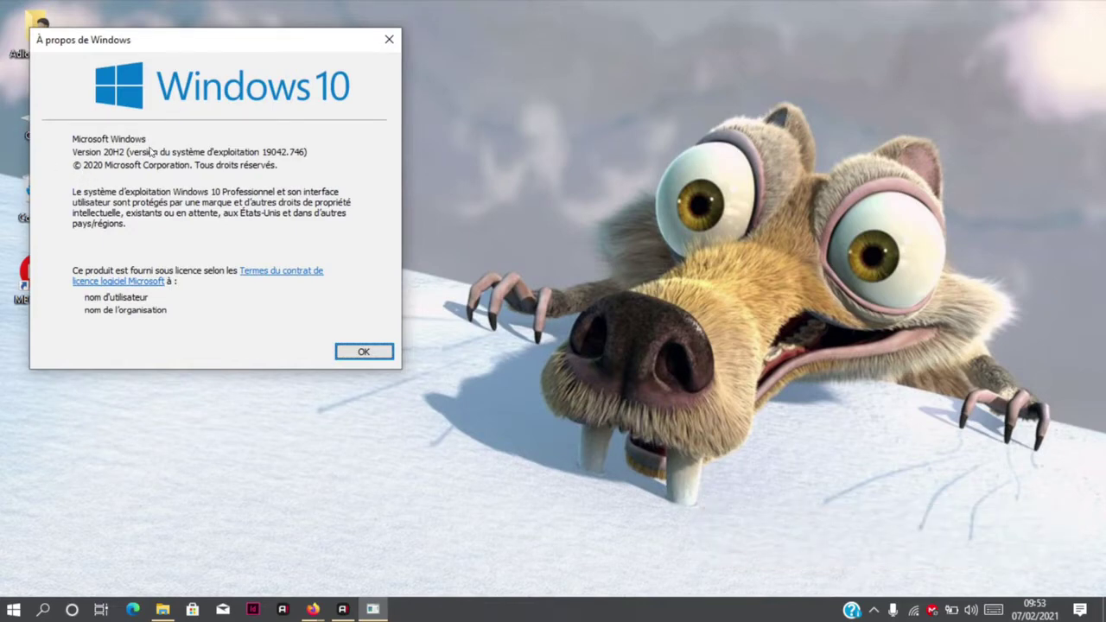
{"action": "left_click", "coordinate": [382, 41]}
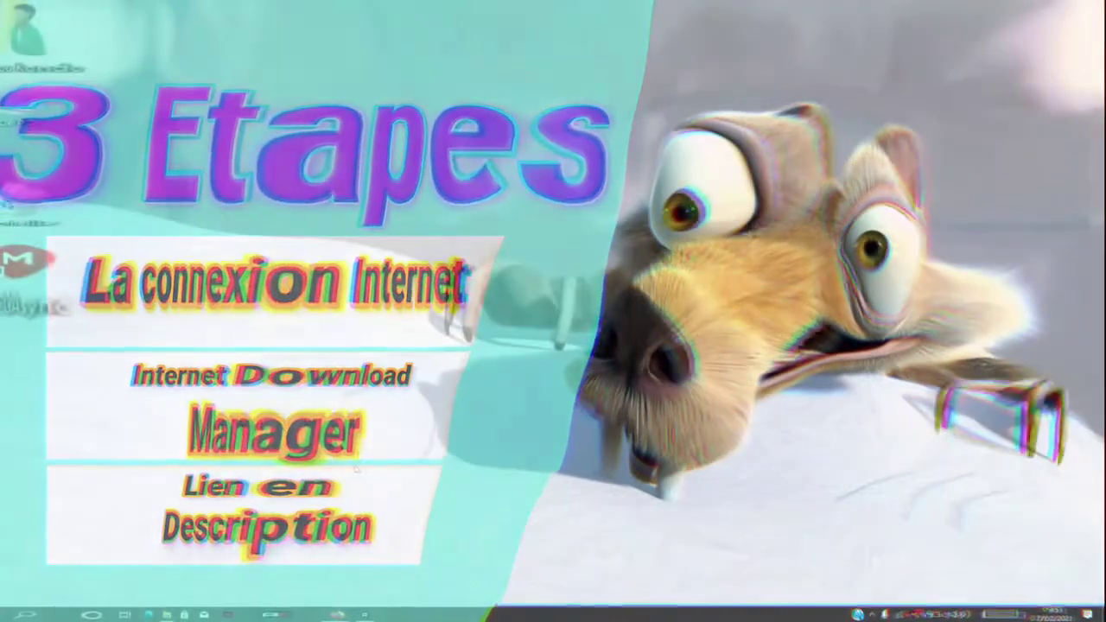
- Switch to the Firefox window with the TechBench by WZT page
{"action": "mouse_move", "coordinate": [313, 612]}
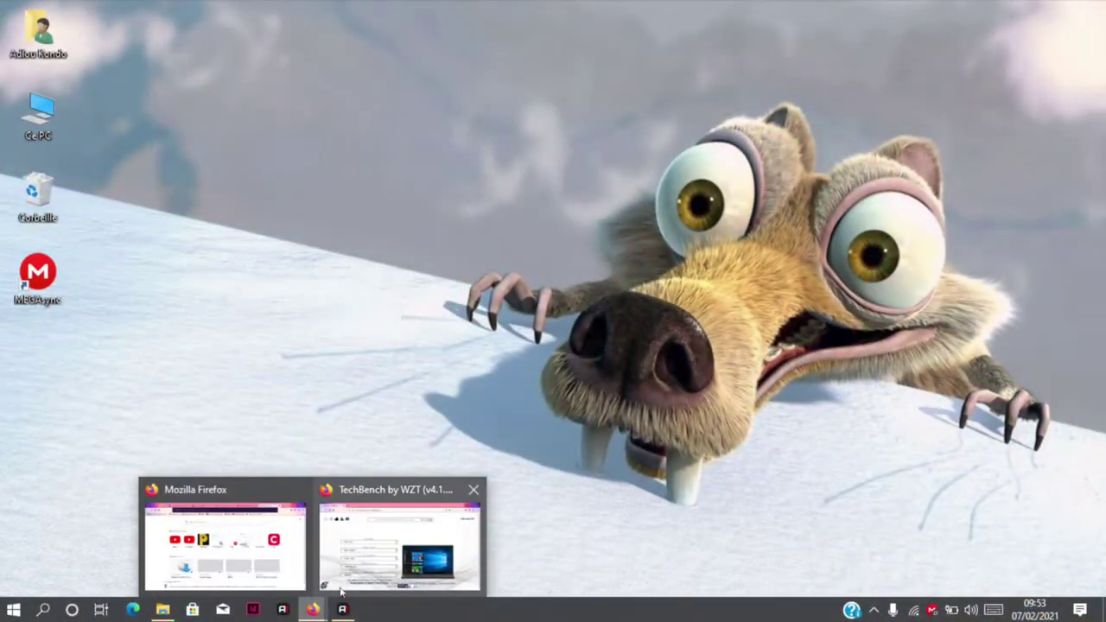
{"action": "left_click", "coordinate": [363, 564]}
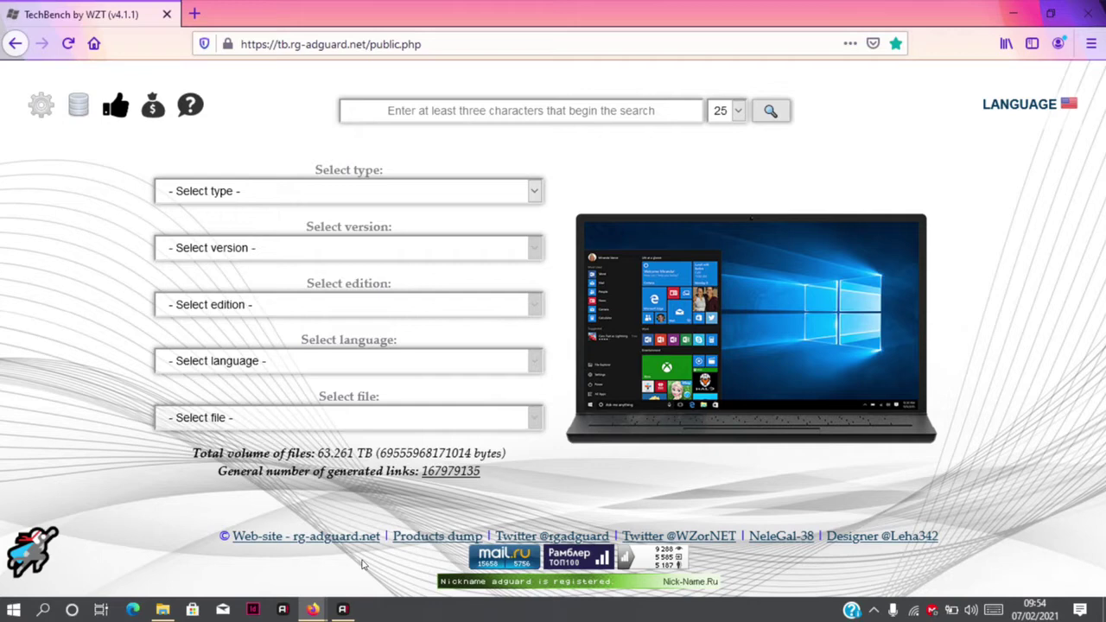
{"action": "left_click", "coordinate": [376, 191]}
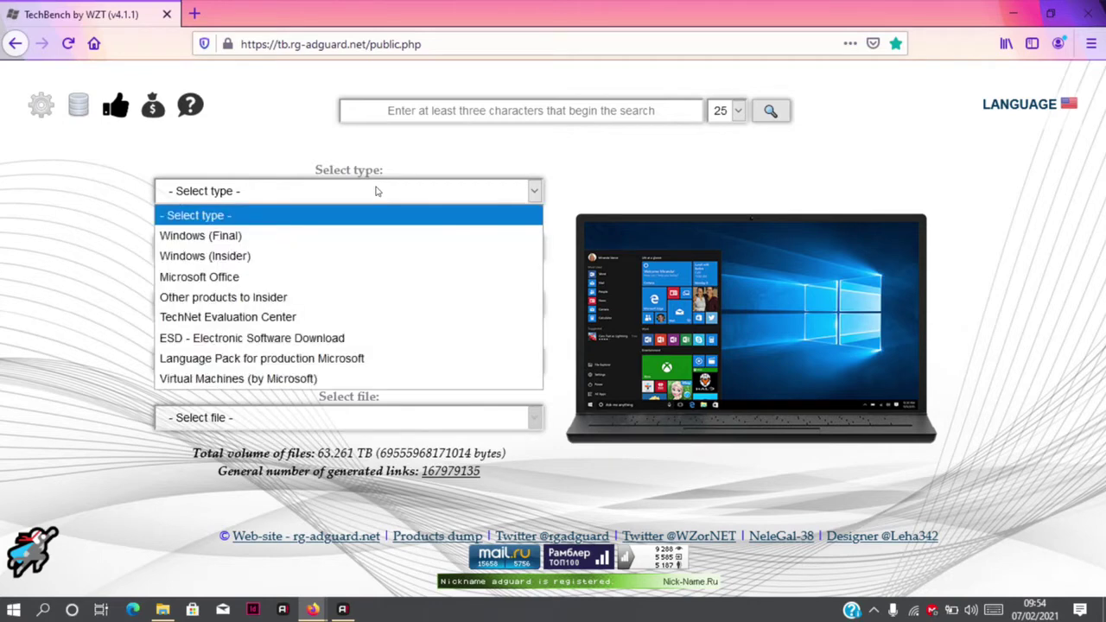
{"action": "left_click", "coordinate": [242, 276]}
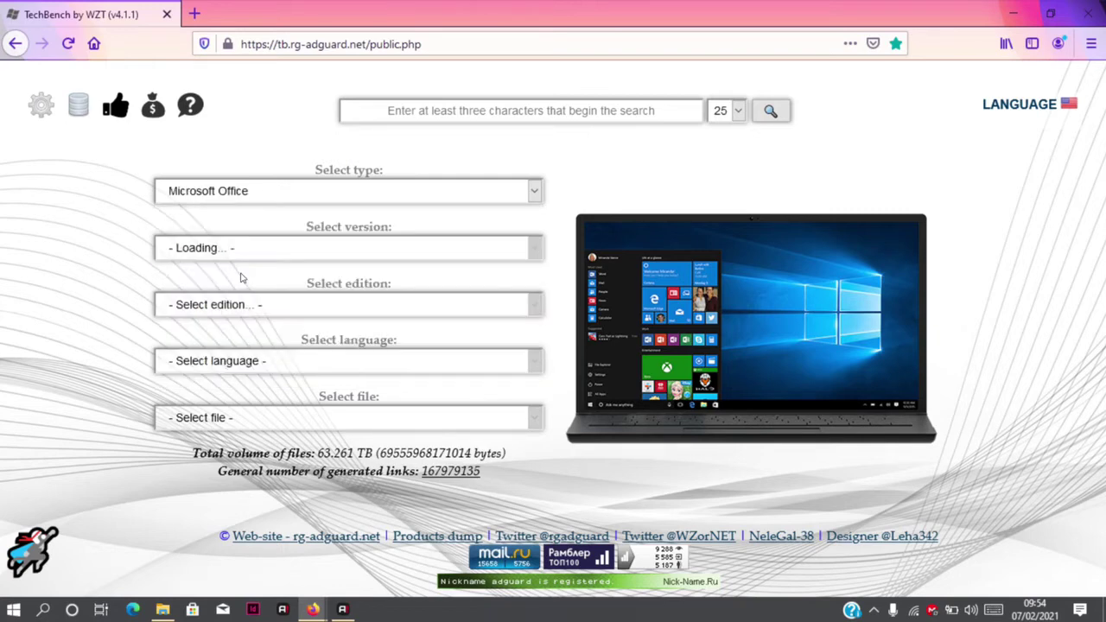
{"action": "left_click", "coordinate": [11, 534]}
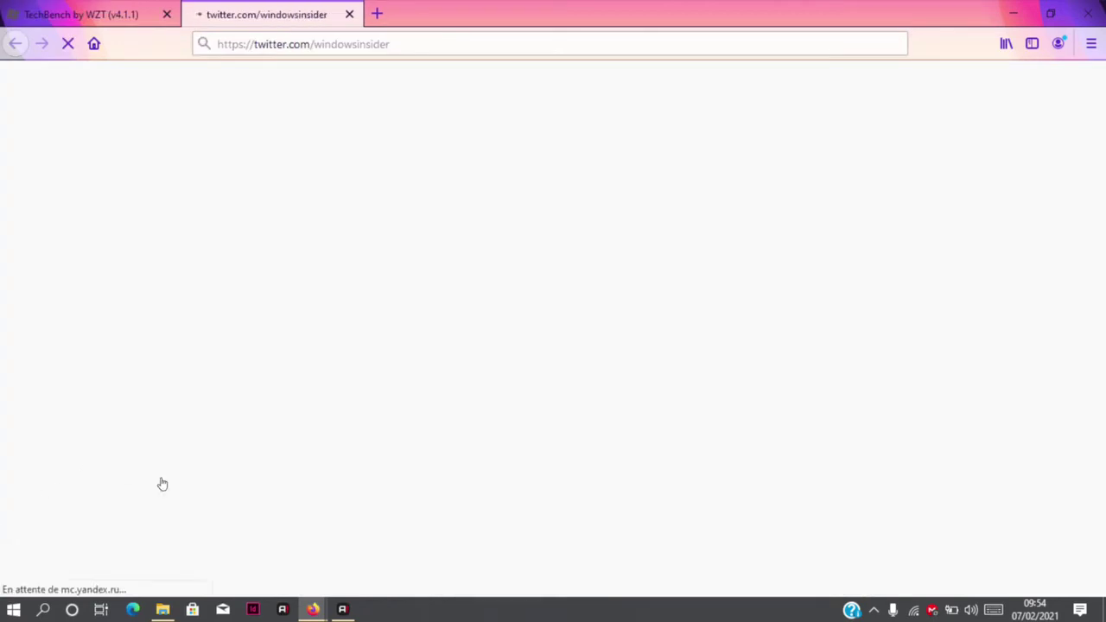
{"action": "left_click", "coordinate": [349, 14]}
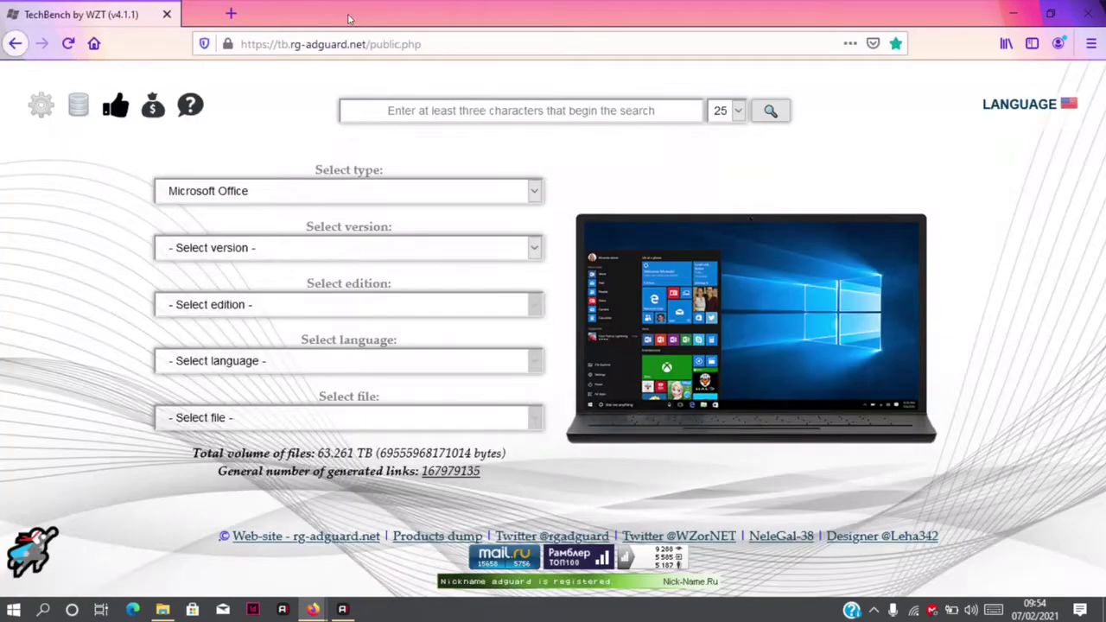
- Set the download type to Windows (Final) and show the available versions
{"action": "left_click", "coordinate": [328, 184]}
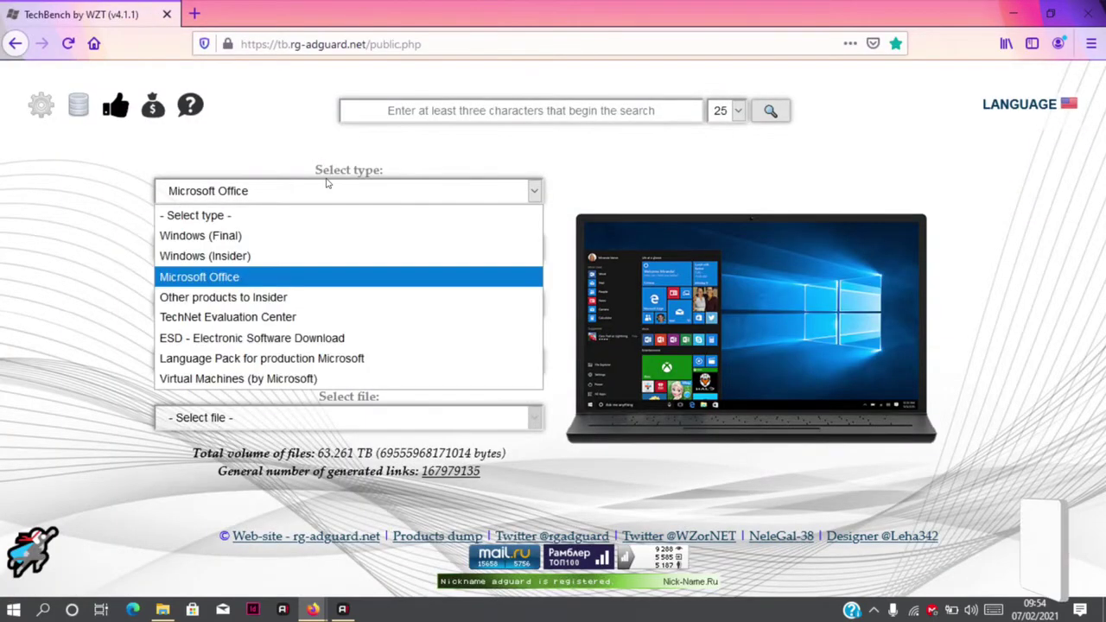
{"action": "left_click", "coordinate": [311, 240]}
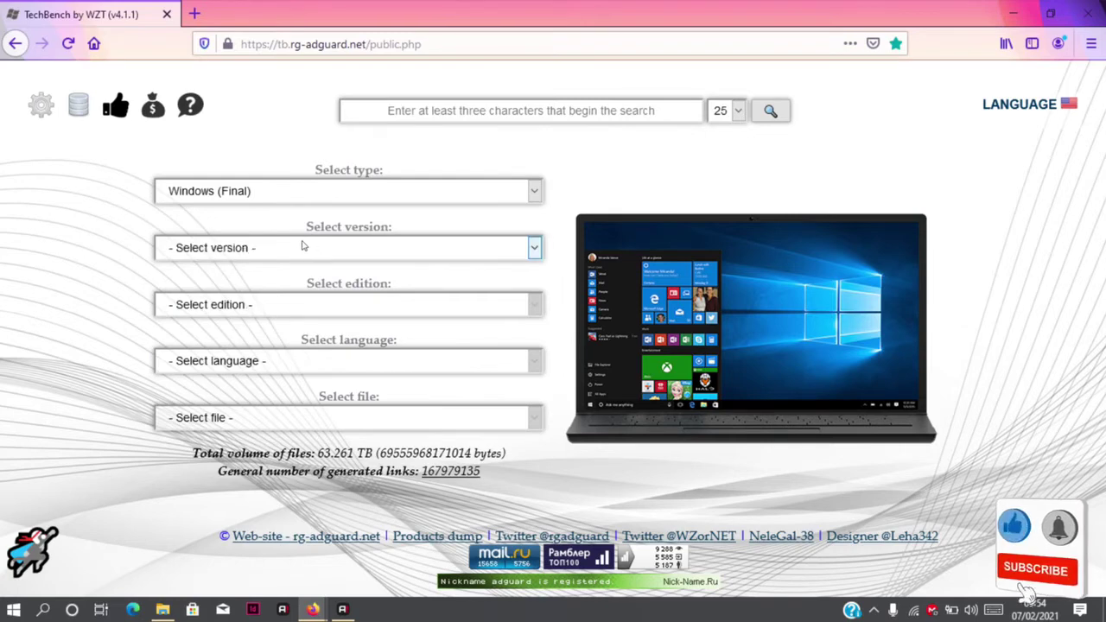
{"action": "left_click", "coordinate": [291, 250]}
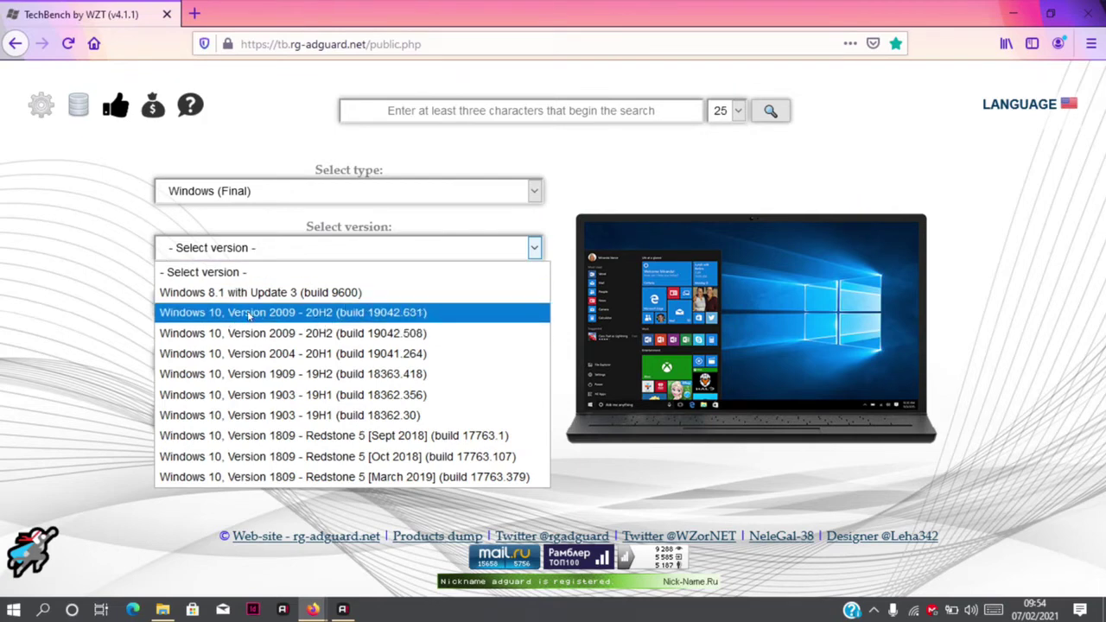
- Run winver again, compare the installed build with the versions offered on the page, and close the information window
{"action": "key", "text": "super+r"}
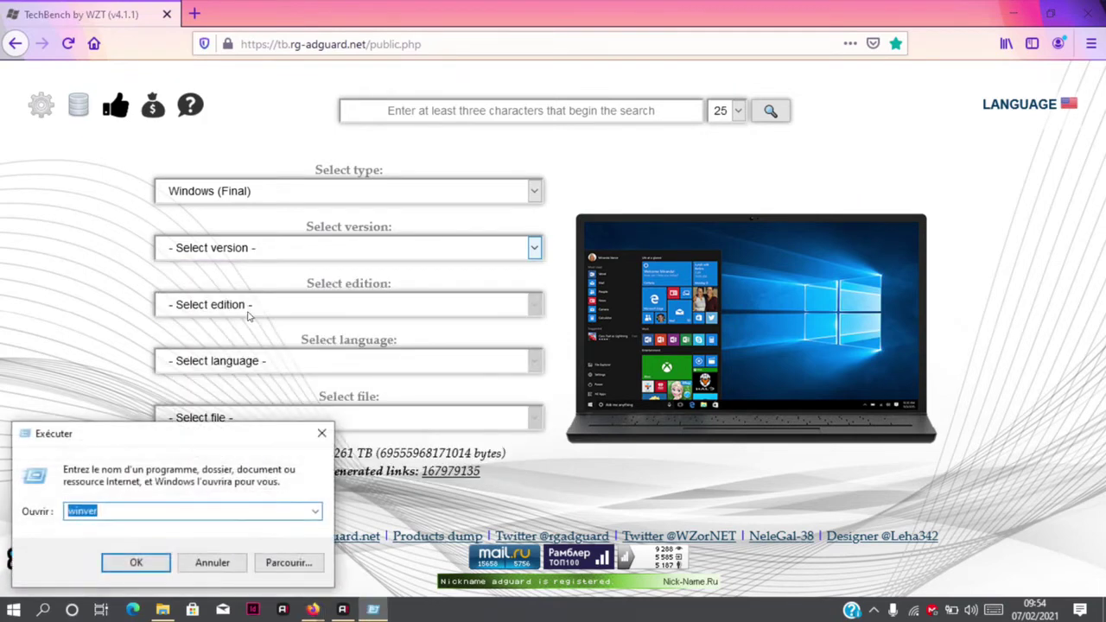
{"action": "key", "text": "Return"}
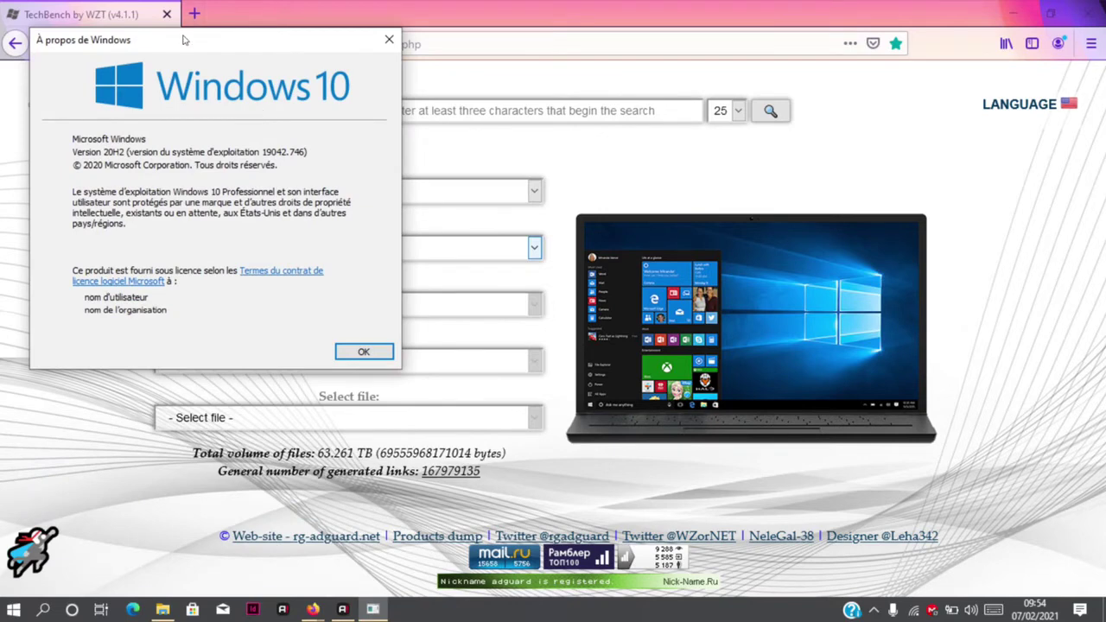
{"action": "left_click_drag", "start_coordinate": [187, 42], "coordinate": [618, 205]}
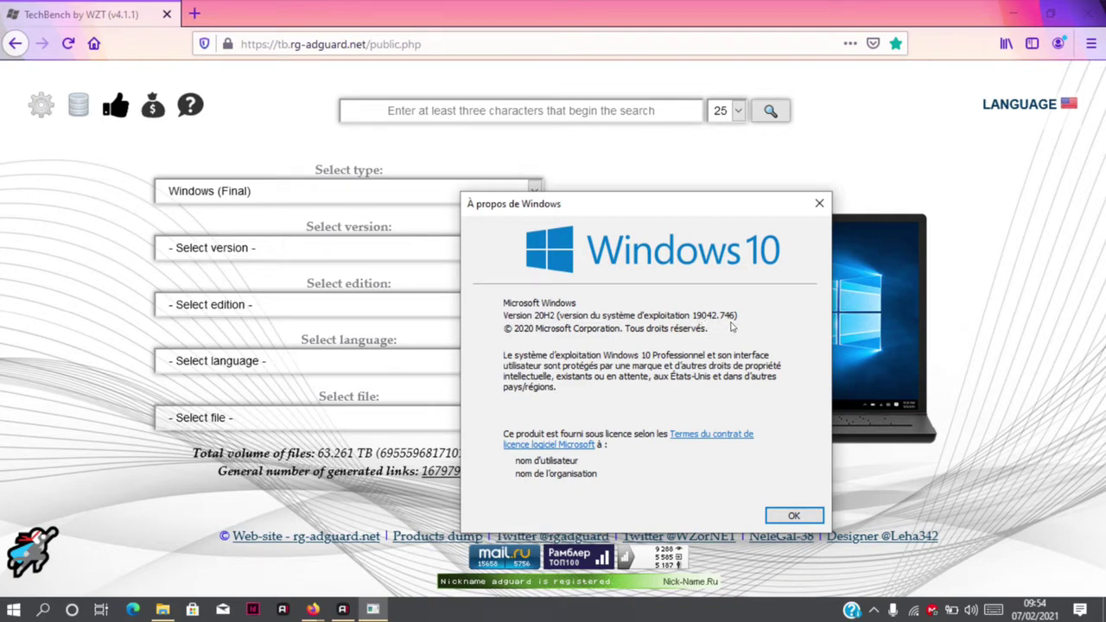
{"action": "left_click", "coordinate": [299, 258]}
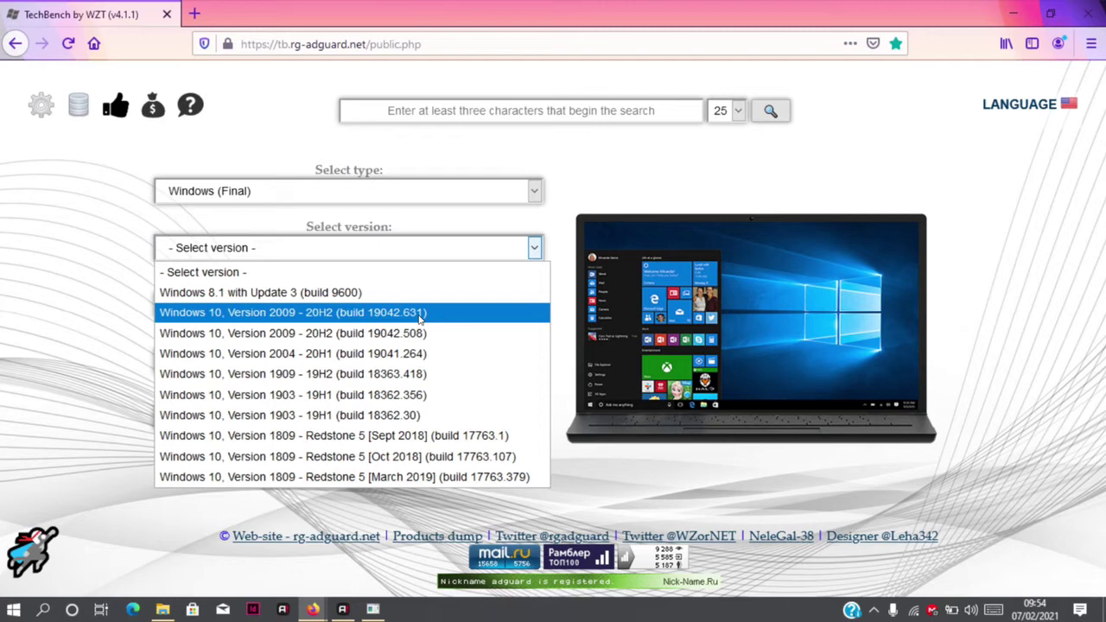
{"action": "left_click", "coordinate": [372, 610]}
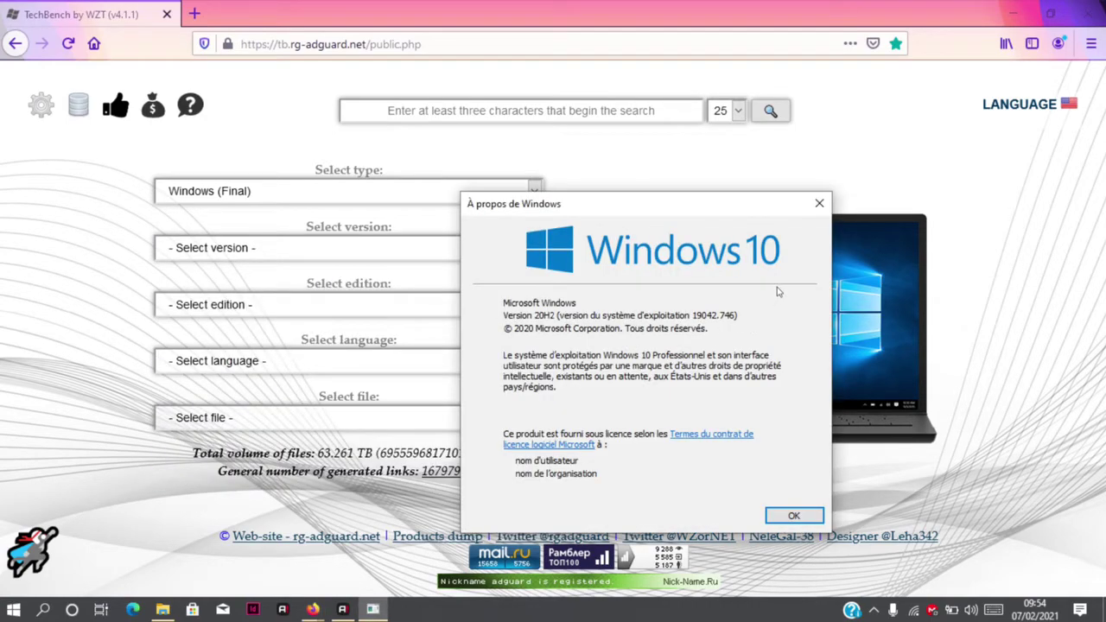
{"action": "left_click", "coordinate": [819, 202]}
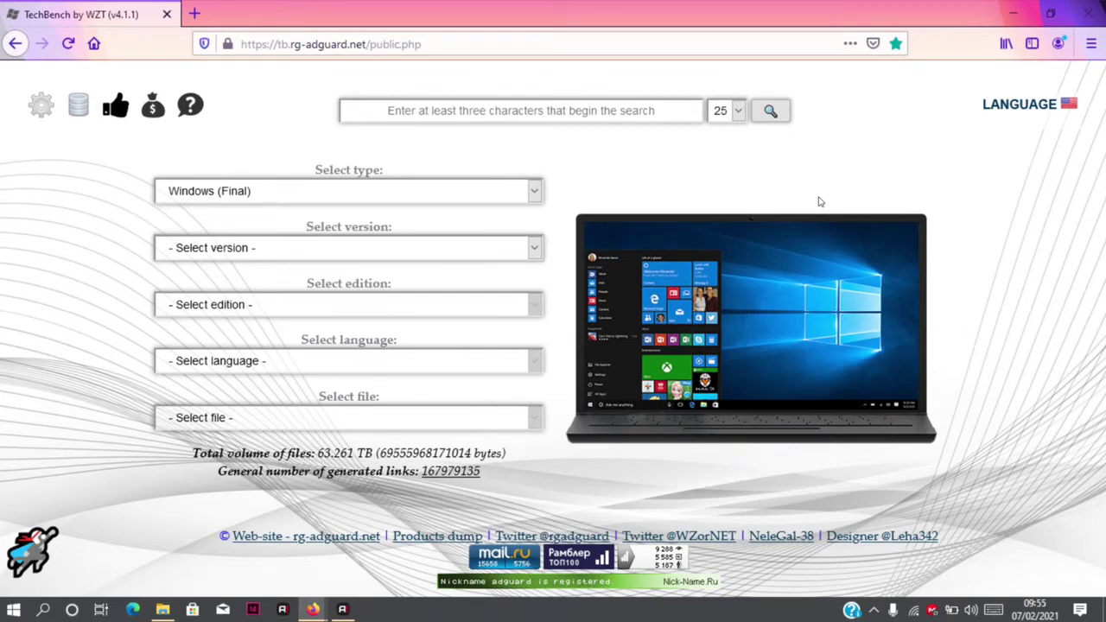
- Choose version Windows 10, Version 2009 - 20H2 (build 19042.508) and the Windows 10 edition
{"action": "left_click", "coordinate": [283, 249]}
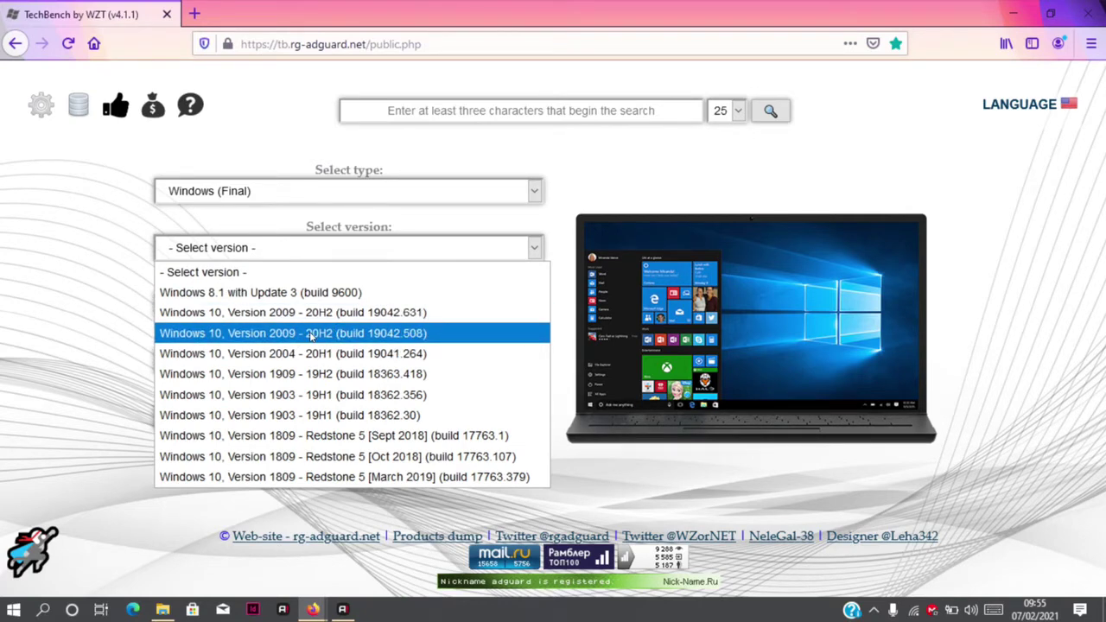
{"action": "left_click", "coordinate": [262, 337]}
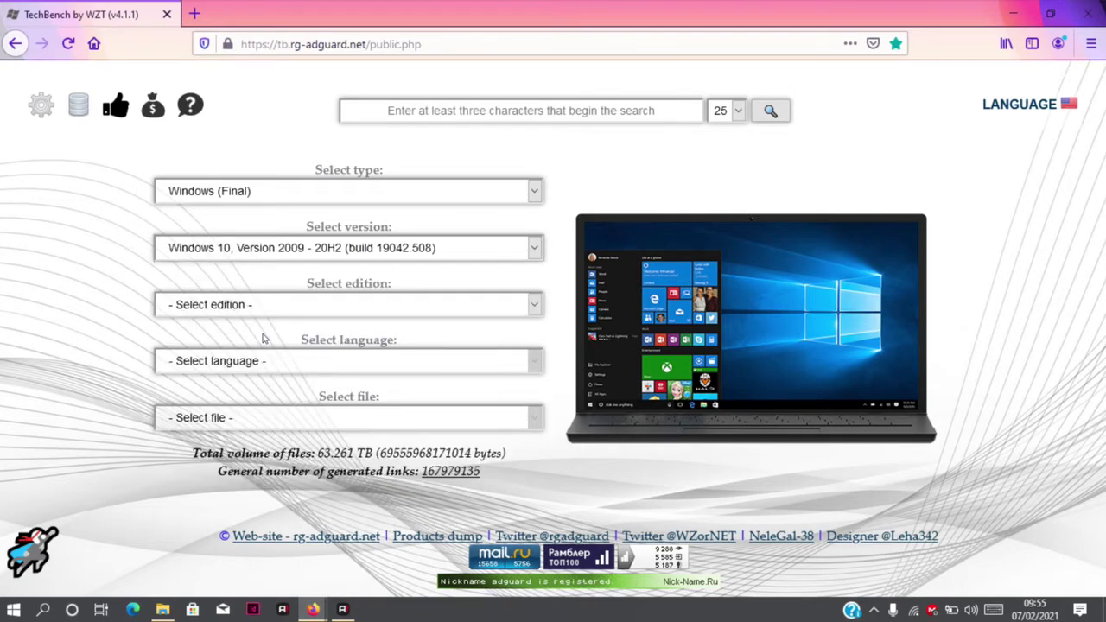
{"action": "left_click", "coordinate": [332, 305]}
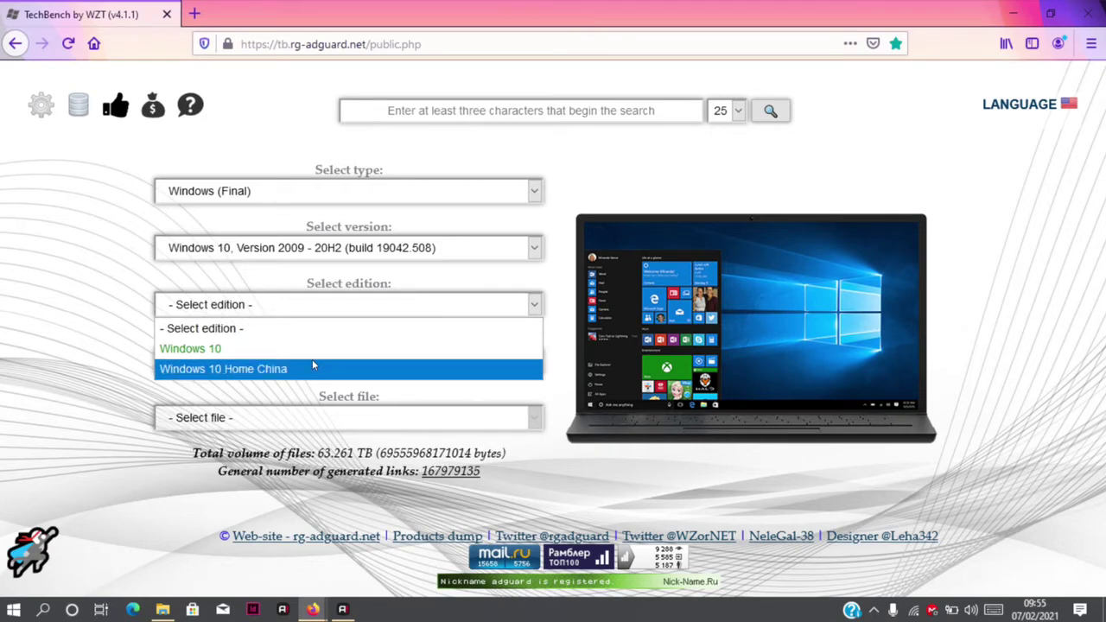
{"action": "left_click", "coordinate": [316, 349]}
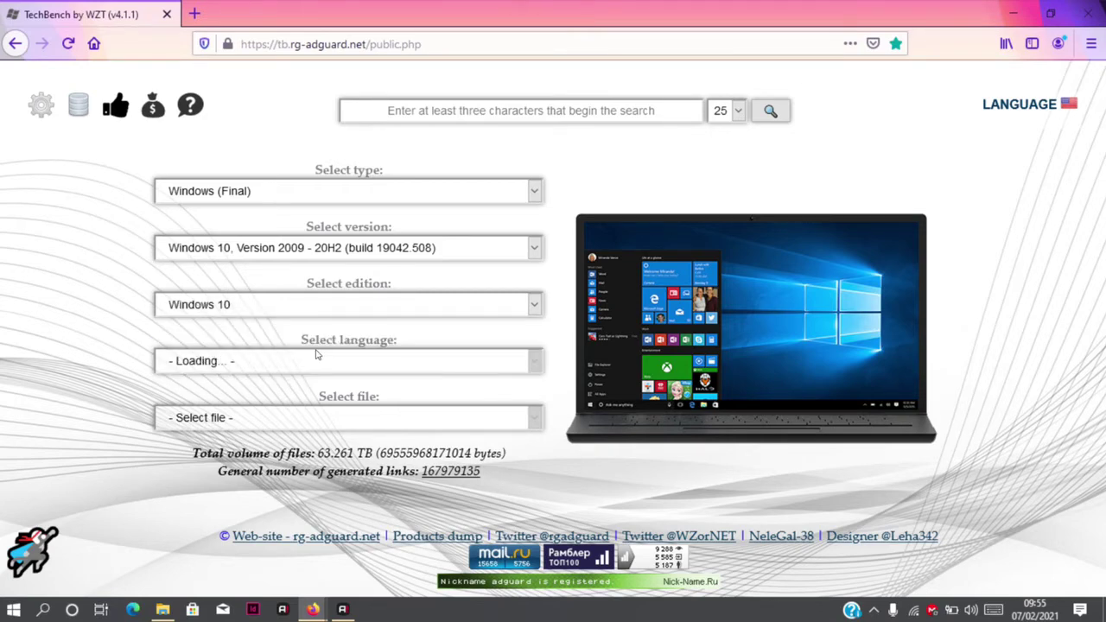
- Set the language to French and look over the ISO files offered for it without choosing one
{"action": "left_click", "coordinate": [316, 362]}
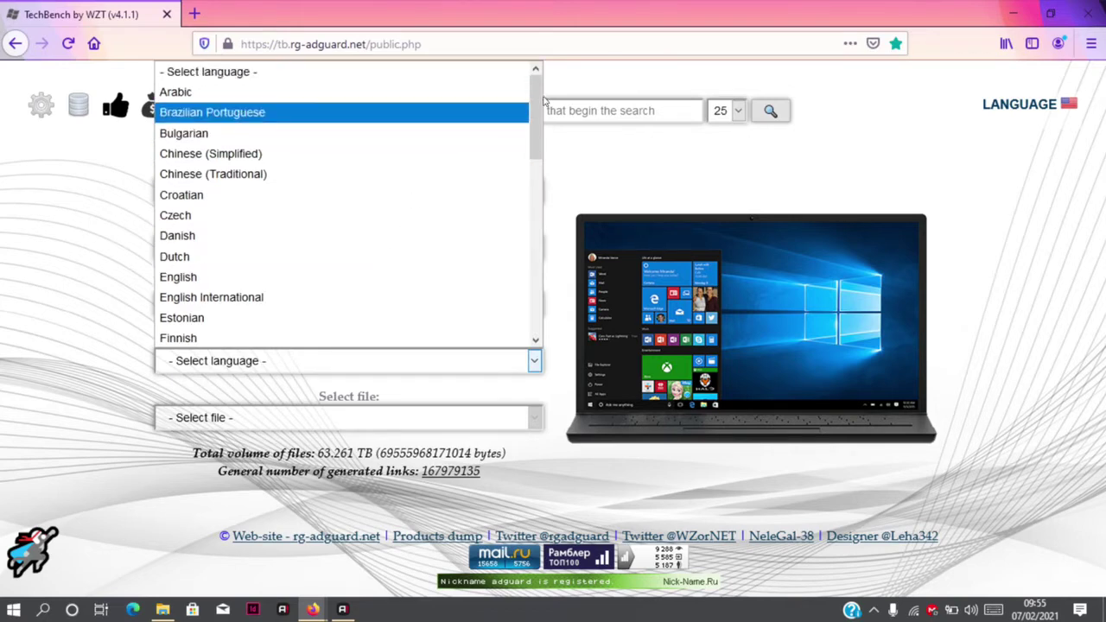
{"action": "left_click_drag", "start_coordinate": [541, 102], "coordinate": [508, 43]}
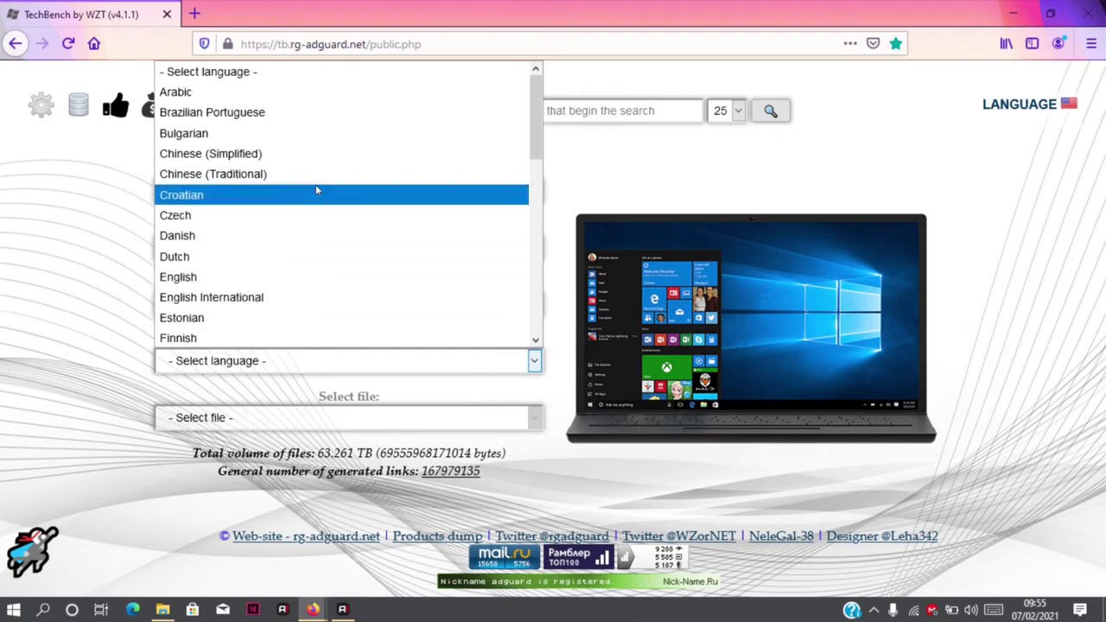
{"action": "left_click_drag", "start_coordinate": [536, 138], "coordinate": [539, 185]}
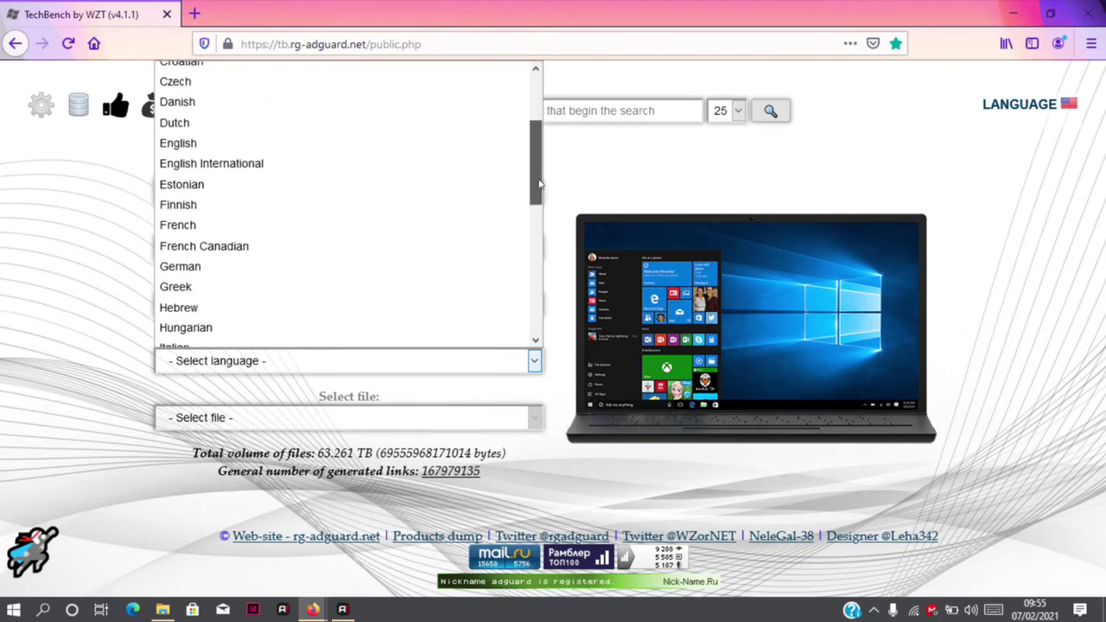
{"action": "left_click", "coordinate": [175, 219]}
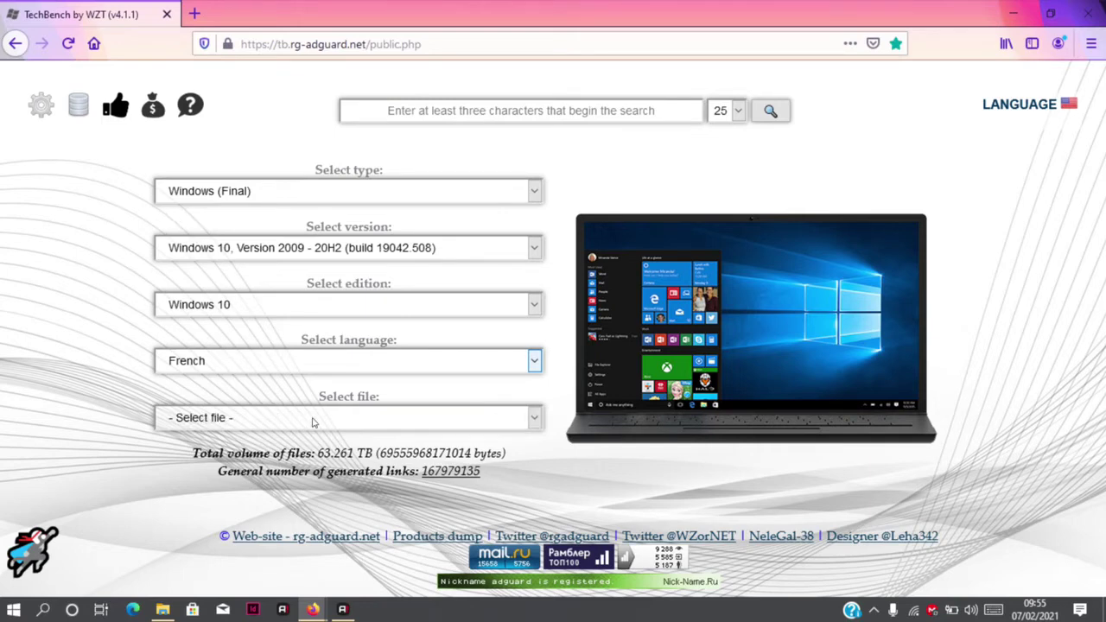
{"action": "left_click", "coordinate": [314, 421]}
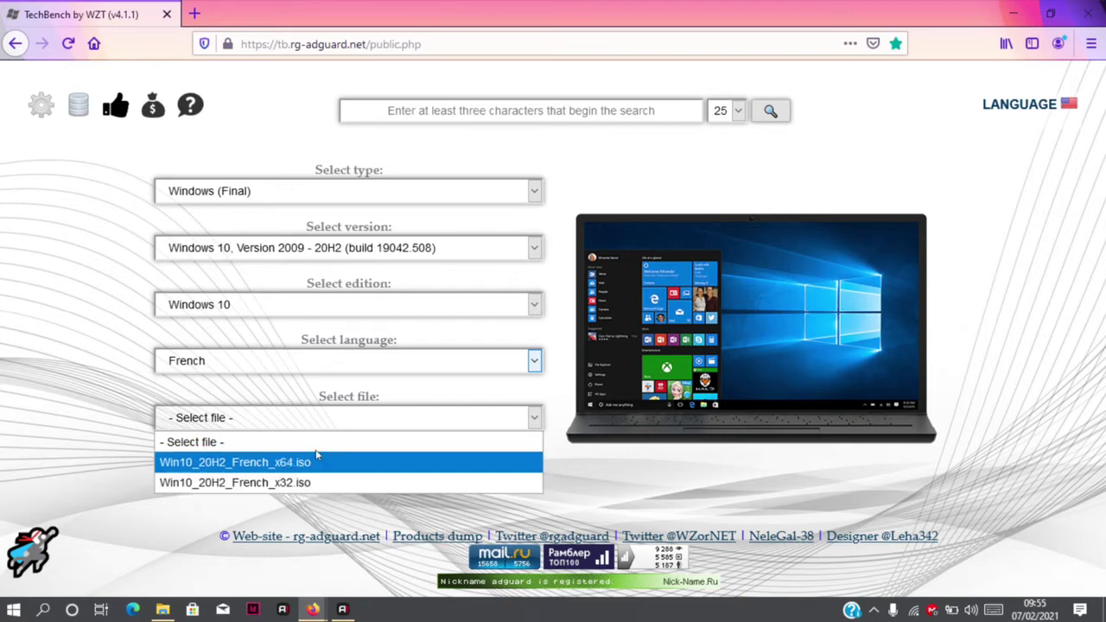
{"action": "left_click", "coordinate": [89, 379]}
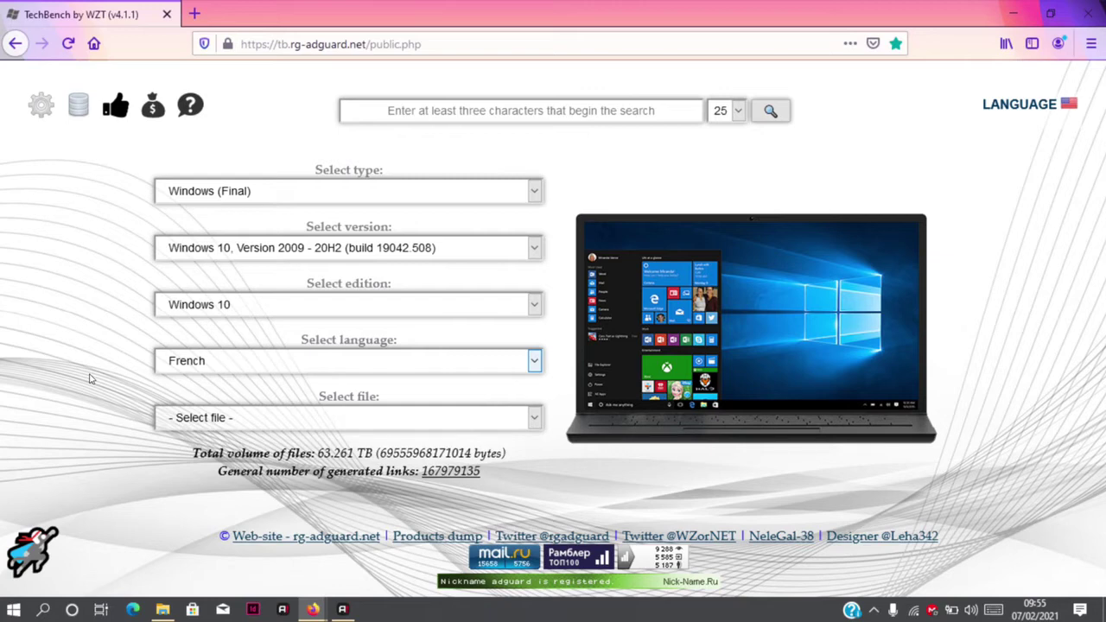
- Run control to open the Control Panel, check the processor architecture in the system information, and minimise the Settings window
{"action": "key", "text": "super+r"}
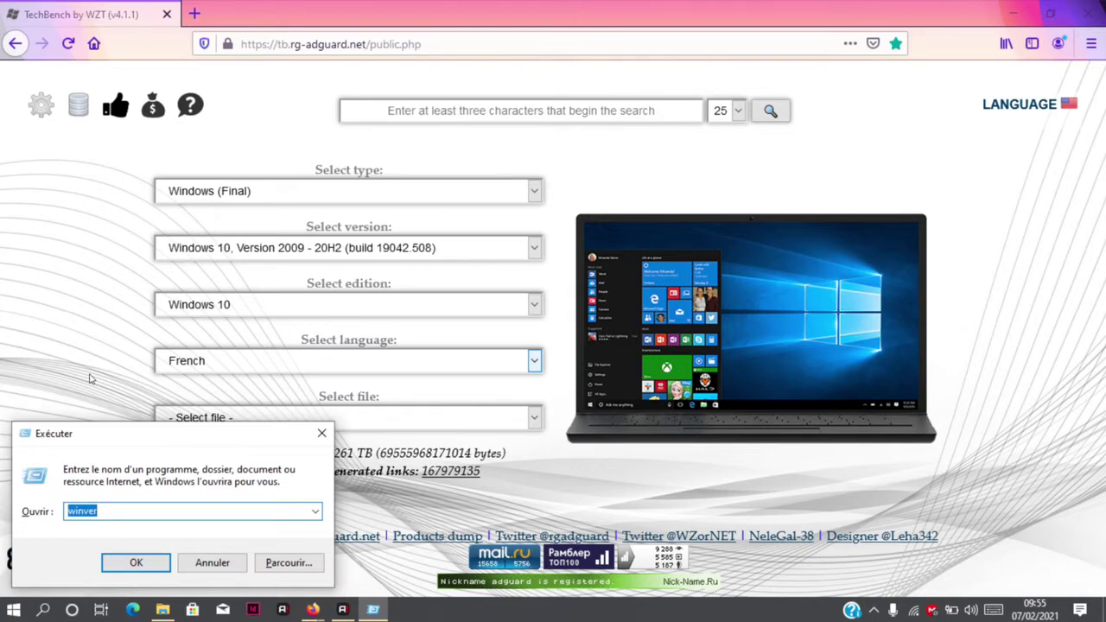
{"action": "type", "text": "control"}
{"action": "key", "text": "Return"}
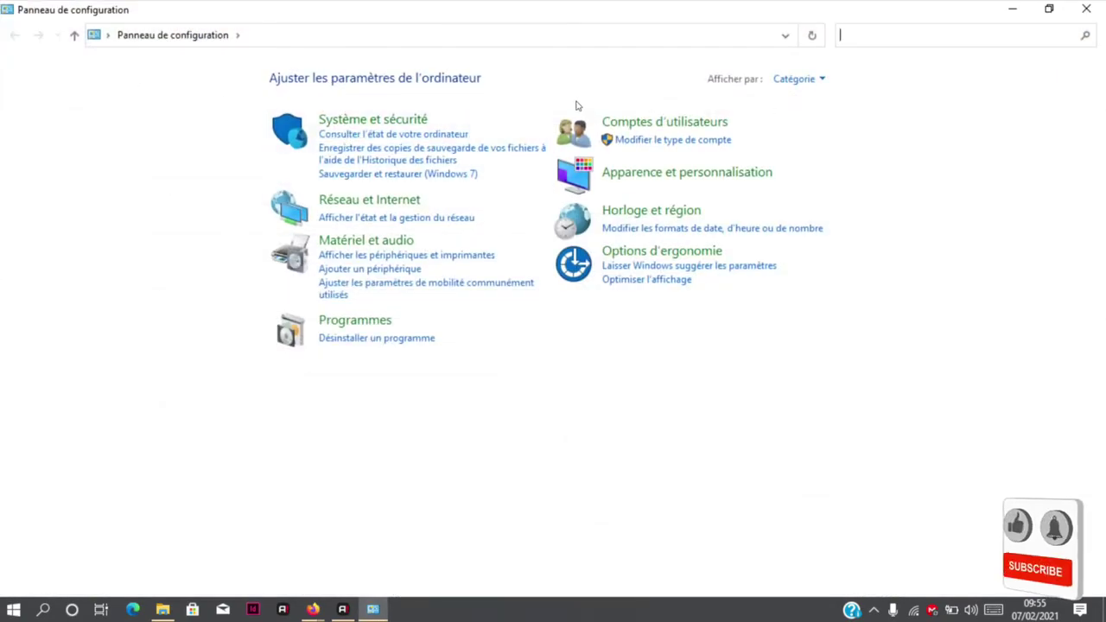
{"action": "left_click", "coordinate": [390, 124]}
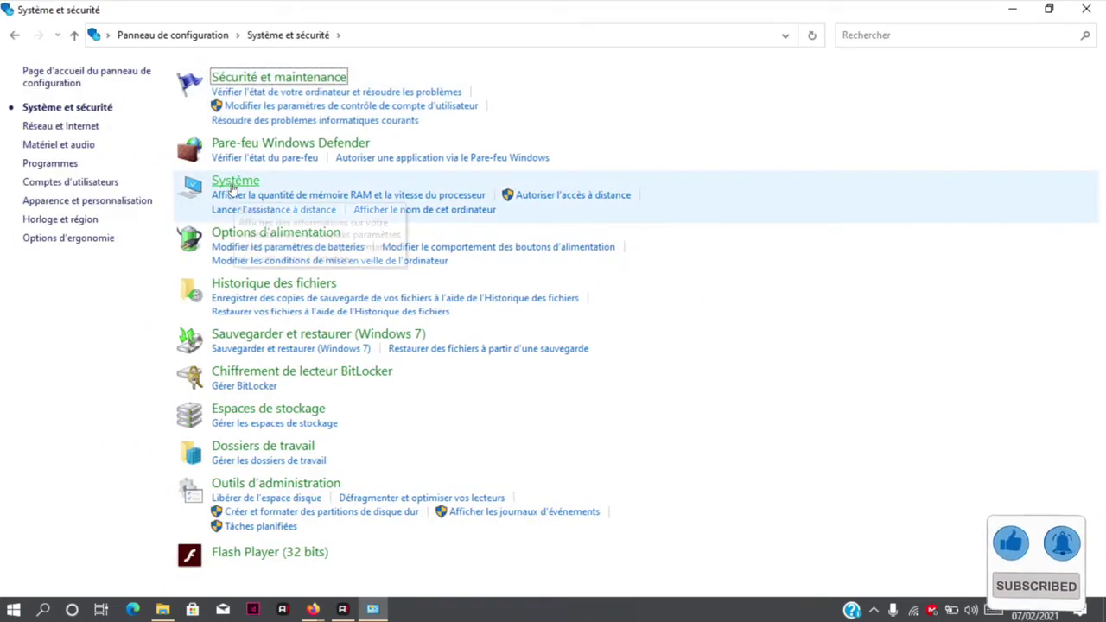
{"action": "left_click", "coordinate": [234, 182]}
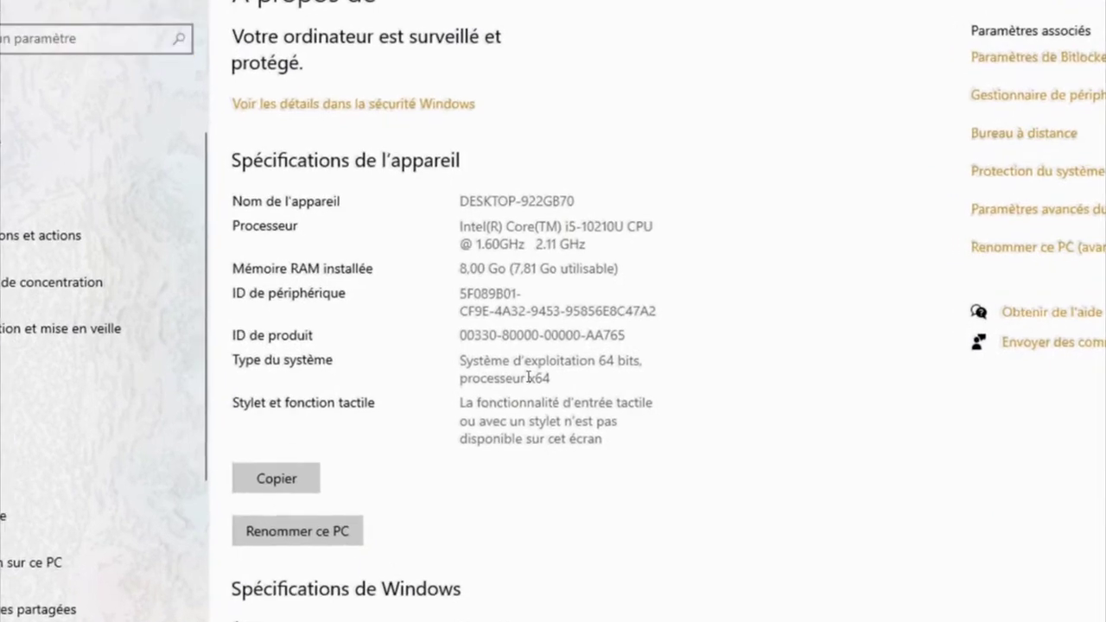
{"action": "double_click", "coordinate": [536, 379]}
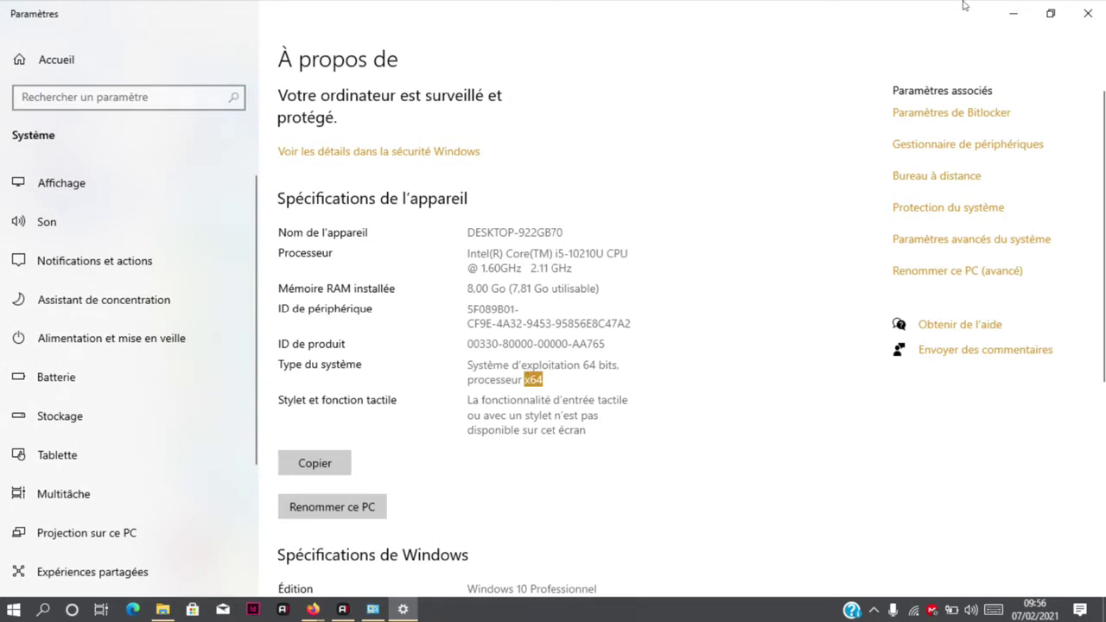
{"action": "left_click", "coordinate": [1014, 13]}
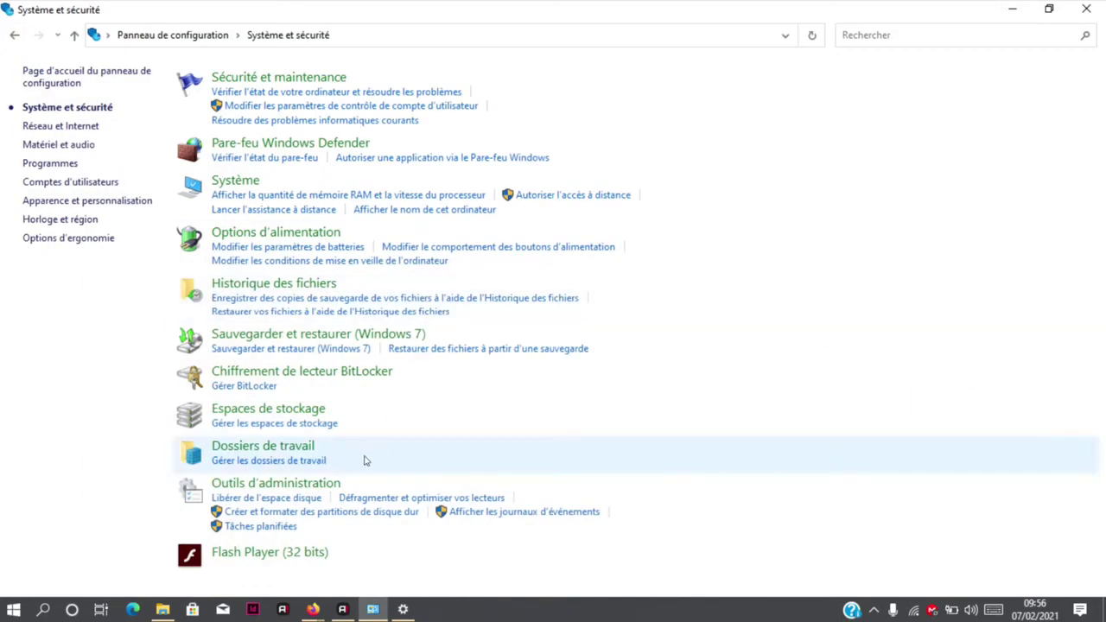
- Return to the TechBench by WZT page in Firefox and choose the file Win10_20H2_French_x64.iso
{"action": "mouse_move", "coordinate": [313, 596]}
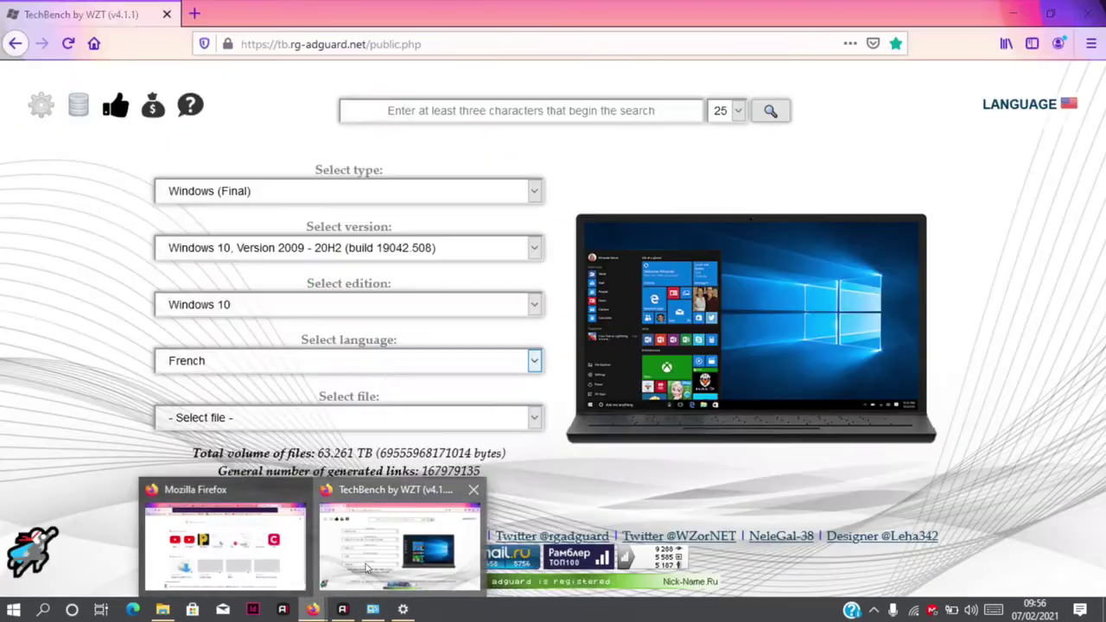
{"action": "left_click", "coordinate": [399, 540]}
{"action": "left_click", "coordinate": [279, 424]}
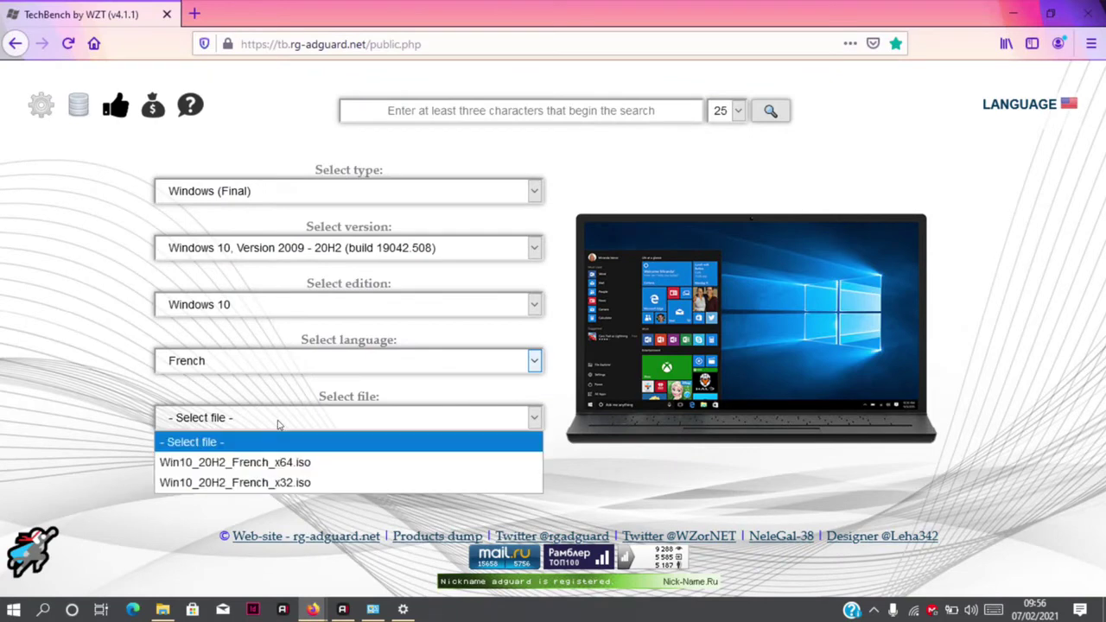
{"action": "left_click", "coordinate": [273, 463]}
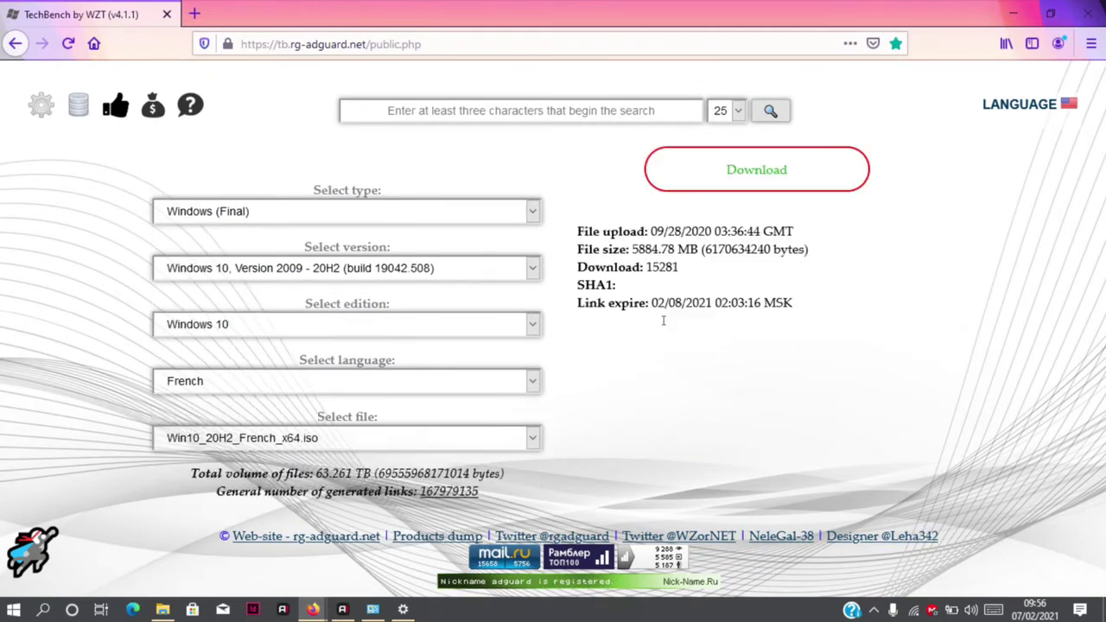
{"action": "left_click", "coordinate": [738, 192]}
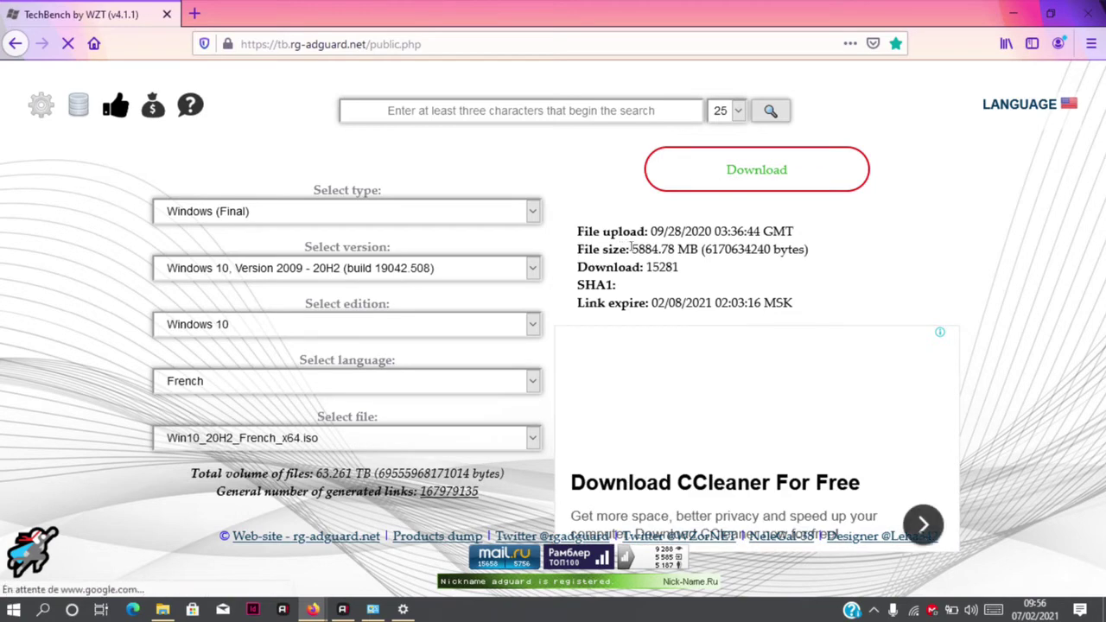
- Open Calculator, convert the x64 ISO's size to gigabytes by dividing 5884,78 by 1024, and minimise Calculator
{"action": "key", "text": "super"}
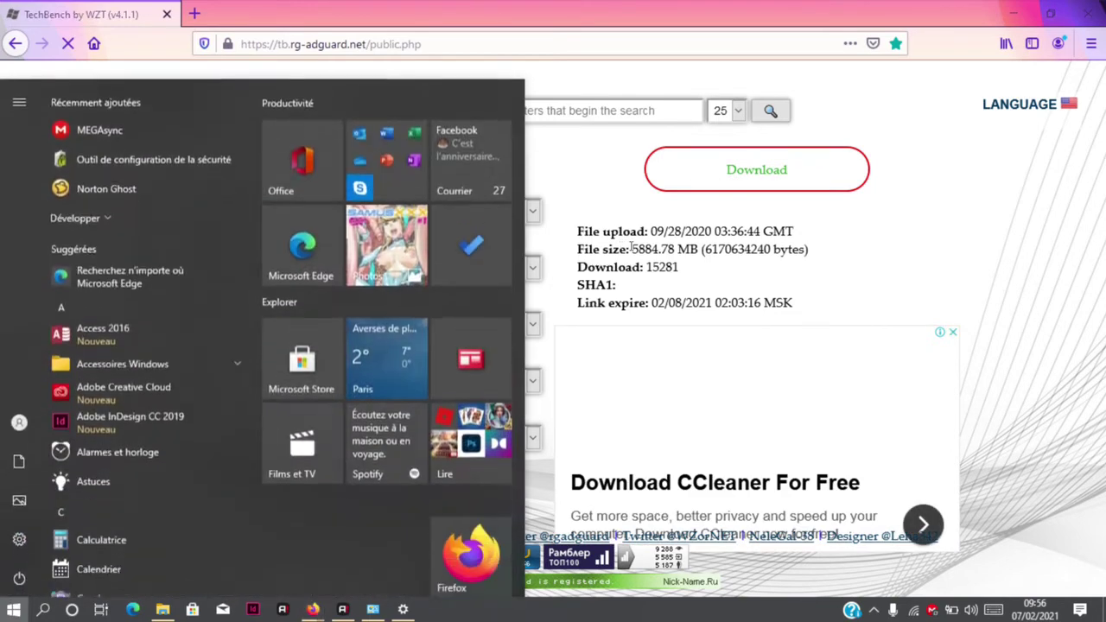
{"action": "type", "text": "calc"}
{"action": "key", "text": "Return"}
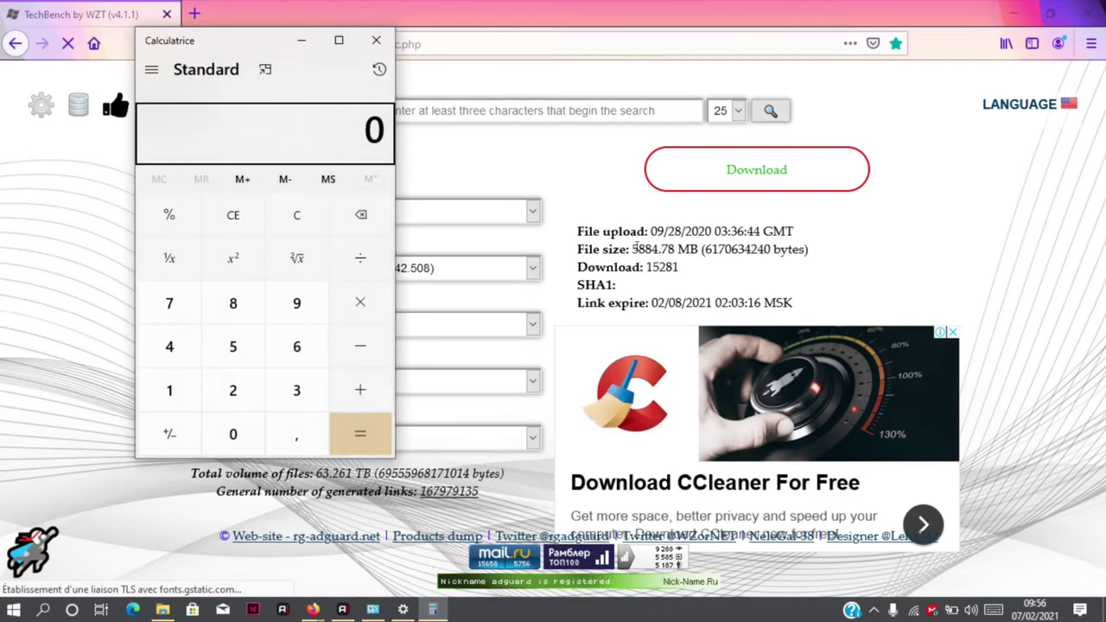
{"action": "type", "text": "5"}
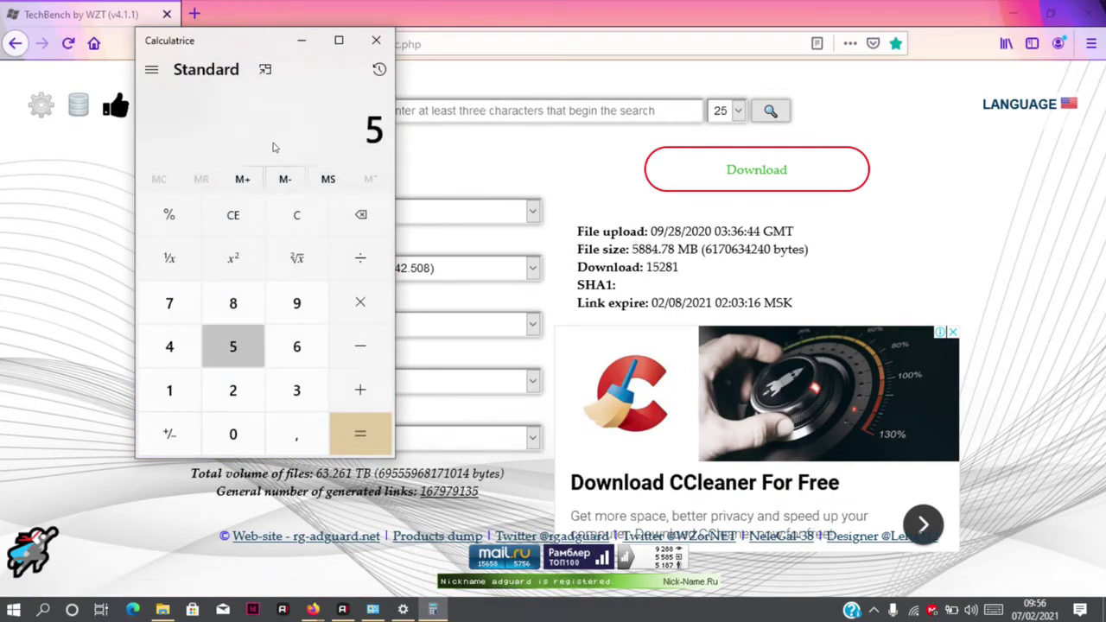
{"action": "type", "text": "884,"}
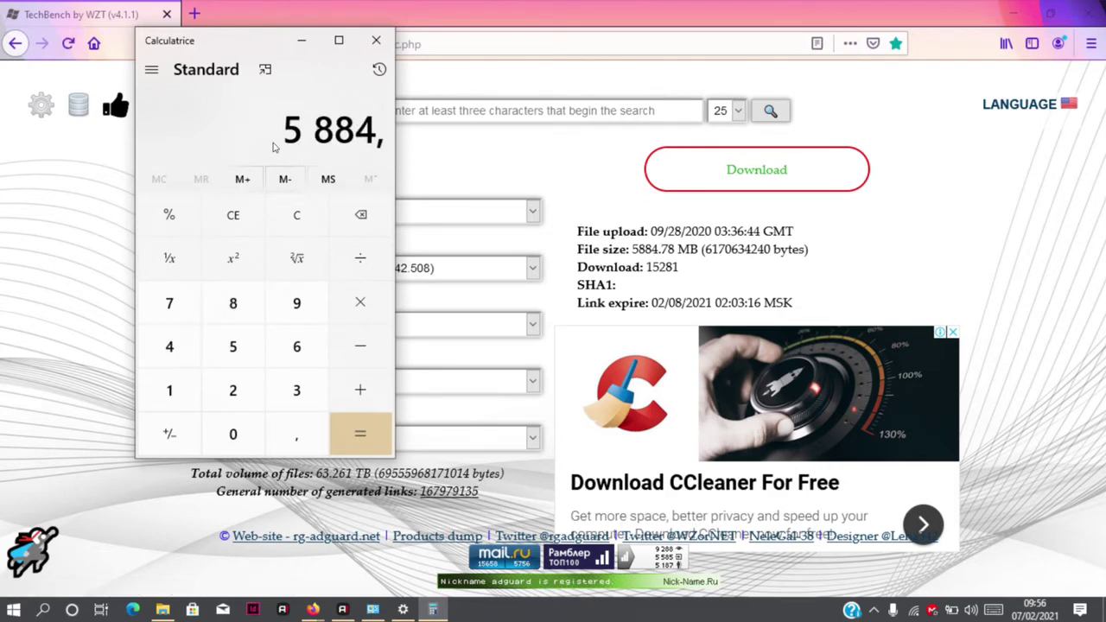
{"action": "type", "text": "78"}
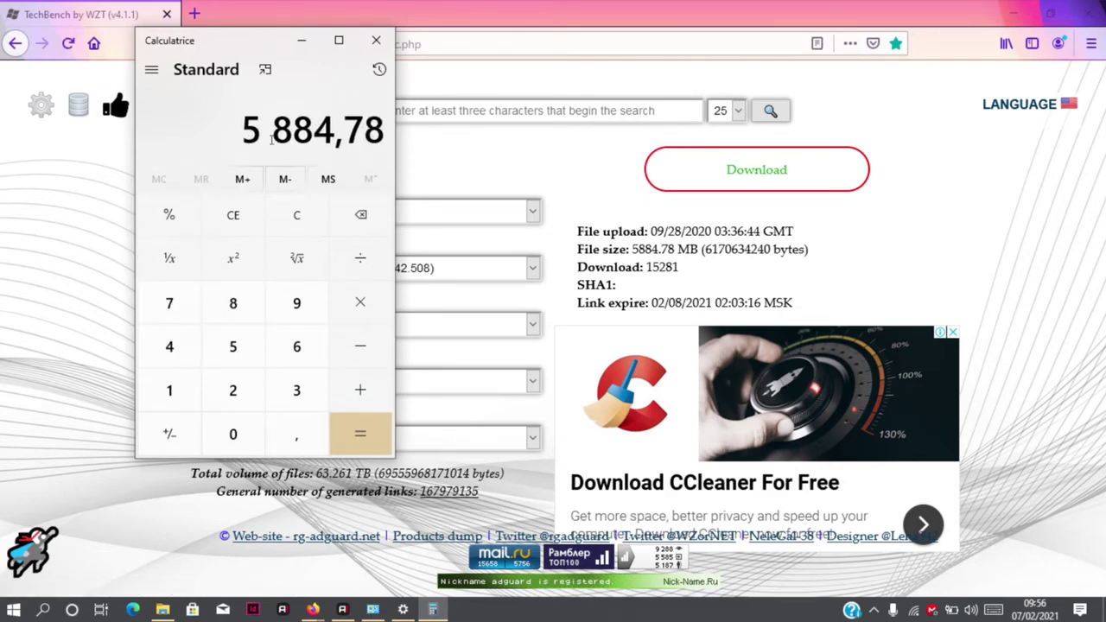
{"action": "type", "text": "/1024"}
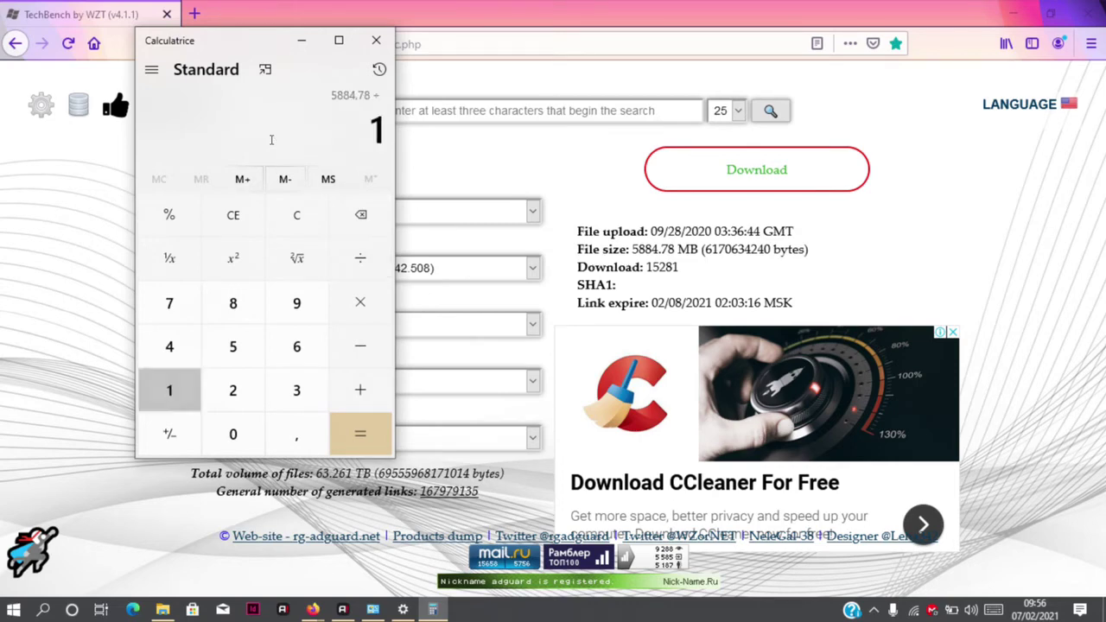
{"action": "key", "text": "Return"}
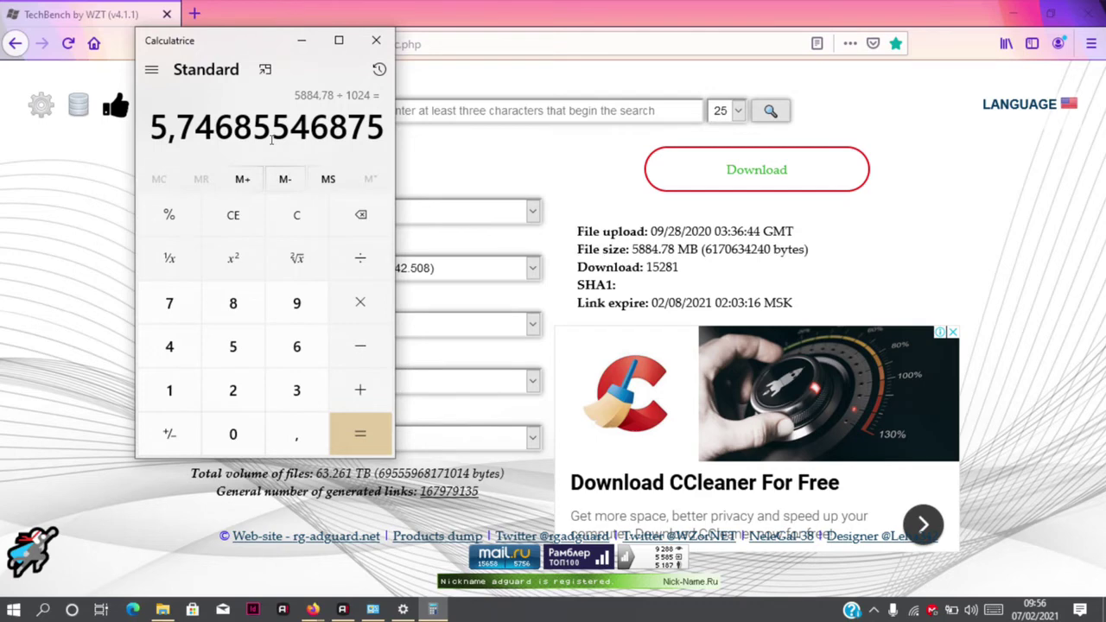
{"action": "left_click", "coordinate": [302, 40]}
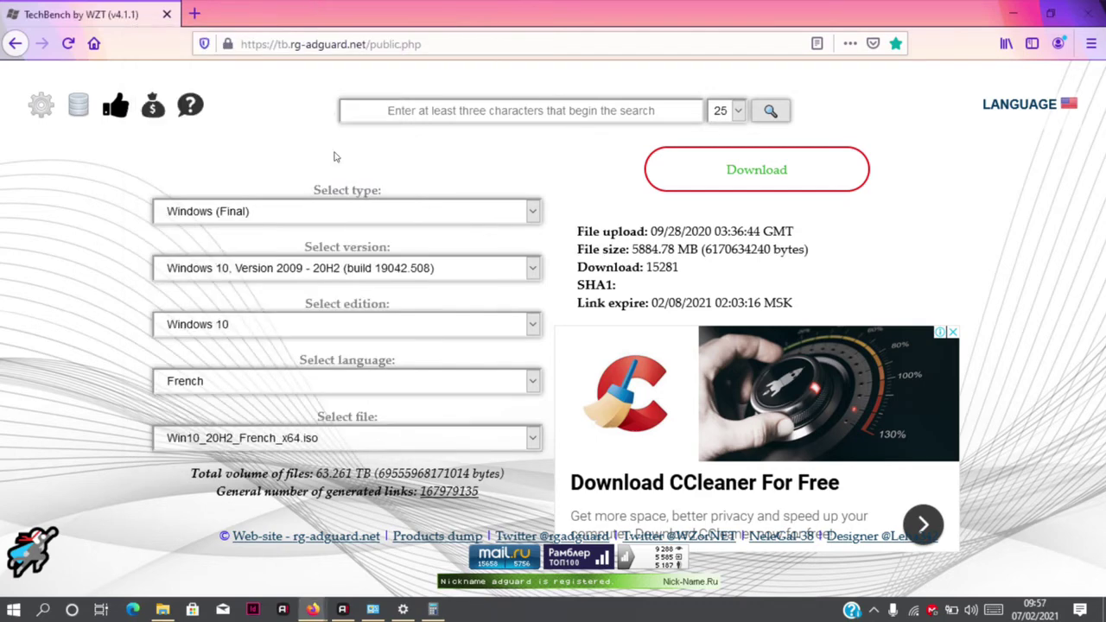
- Choose Win10_20H2_French_x32.iso instead and try converting its size in Calculator by dividing 4300,83 by 10243
{"action": "left_click", "coordinate": [309, 441]}
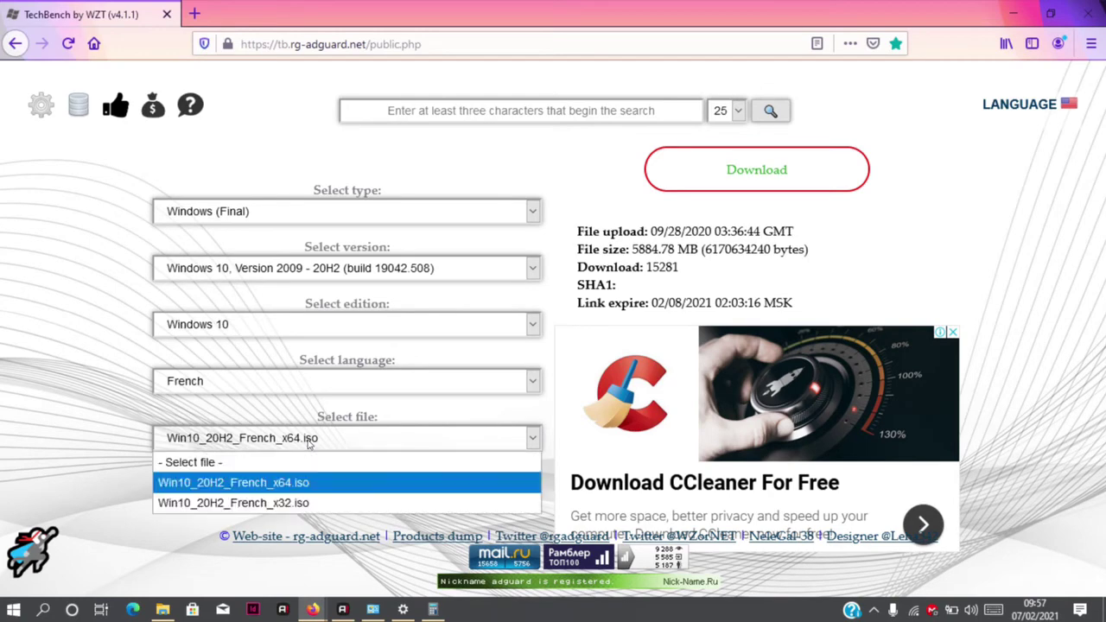
{"action": "left_click", "coordinate": [307, 503]}
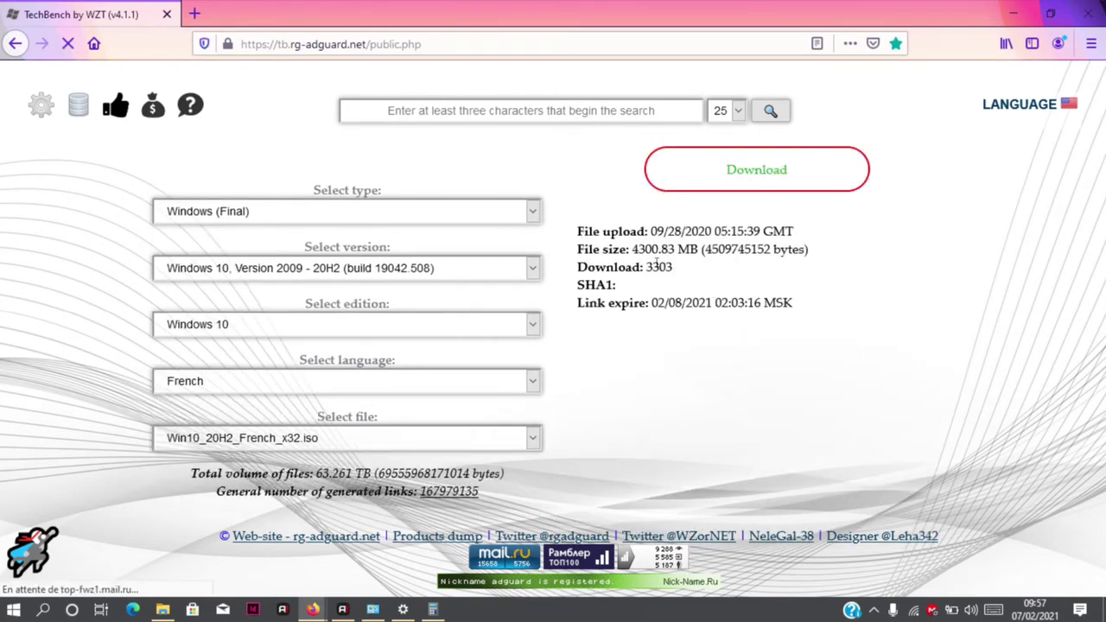
{"action": "key", "text": "alt+Tab"}
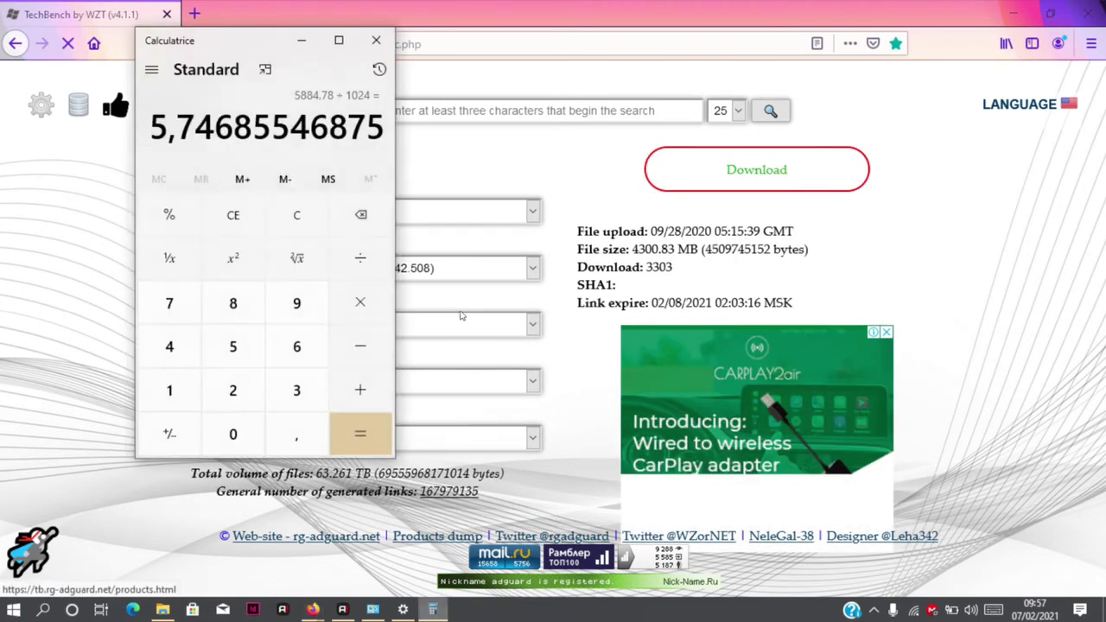
{"action": "left_click", "coordinate": [233, 214]}
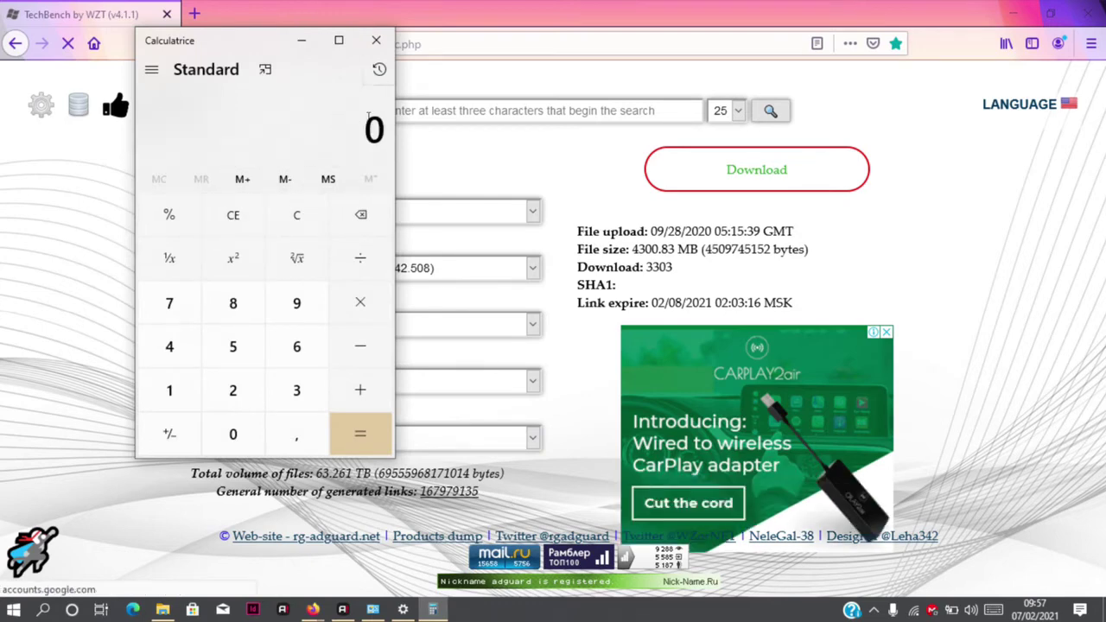
{"action": "type", "text": "4300,"}
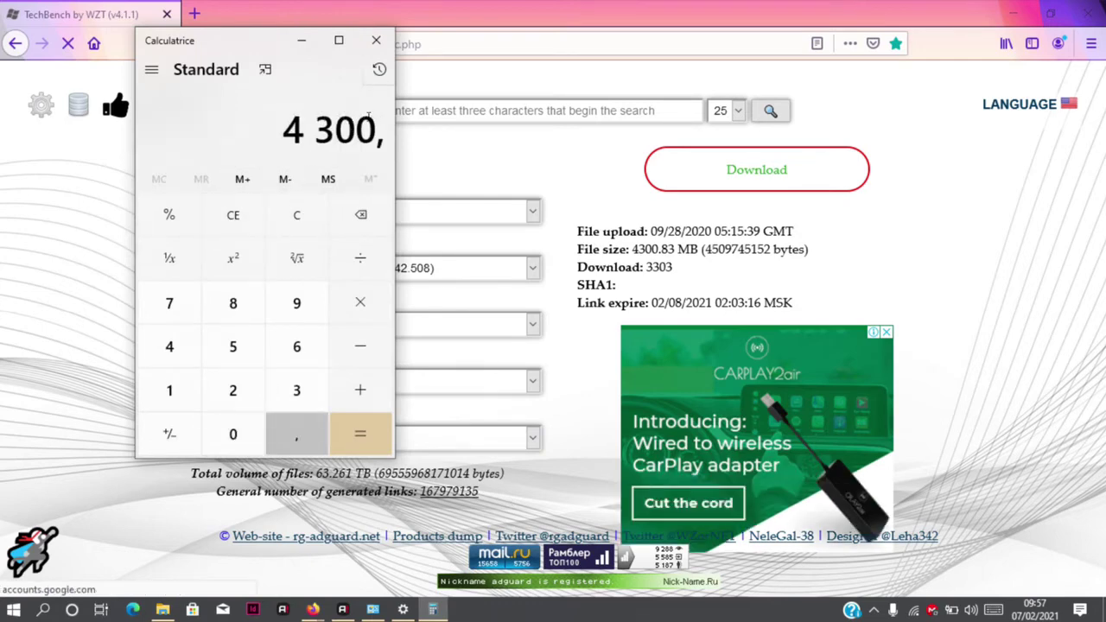
{"action": "type", "text": "8"}
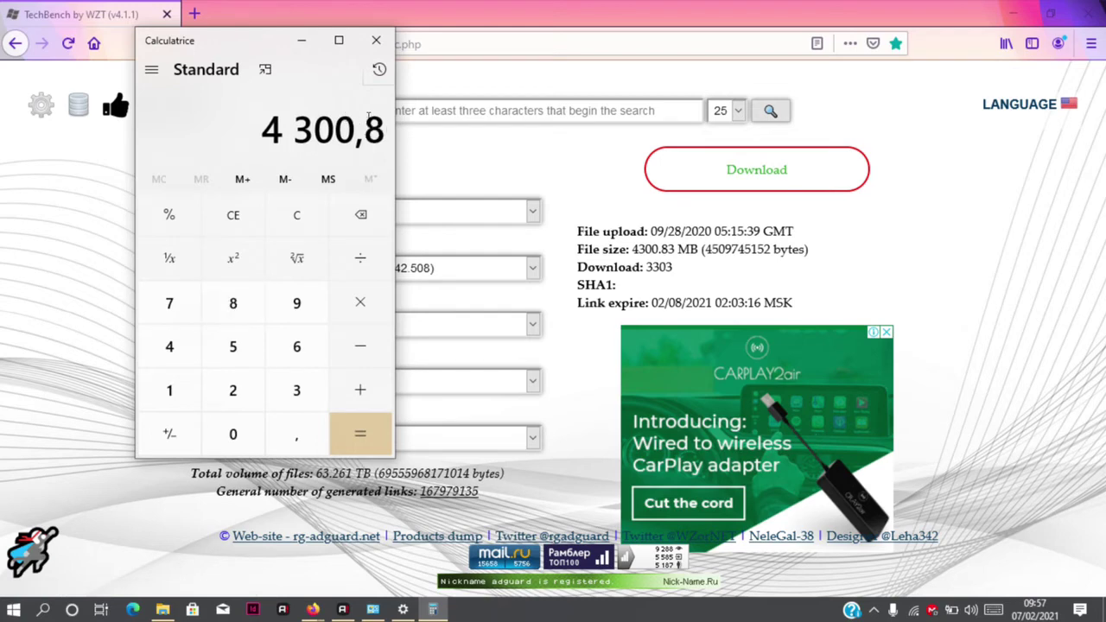
{"action": "type", "text": "3/10243"}
{"action": "key", "text": "Return"}
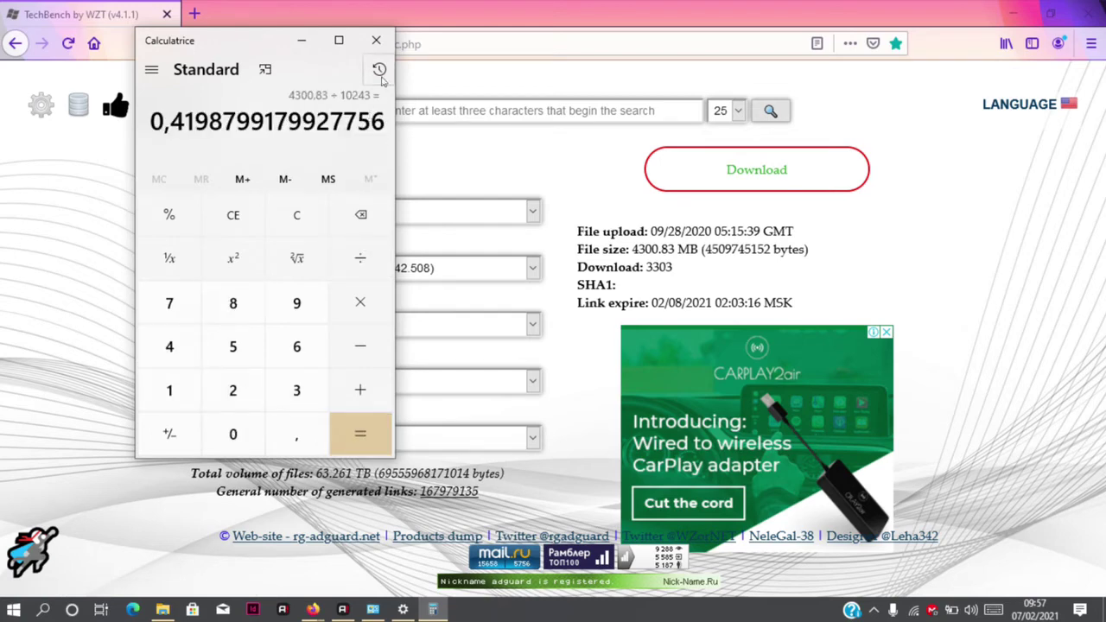
- Clear the mistaken calculation, divide the x32 ISO's size of 4300,83 by 1024, and minimise Calculator
{"action": "left_click", "coordinate": [257, 228]}
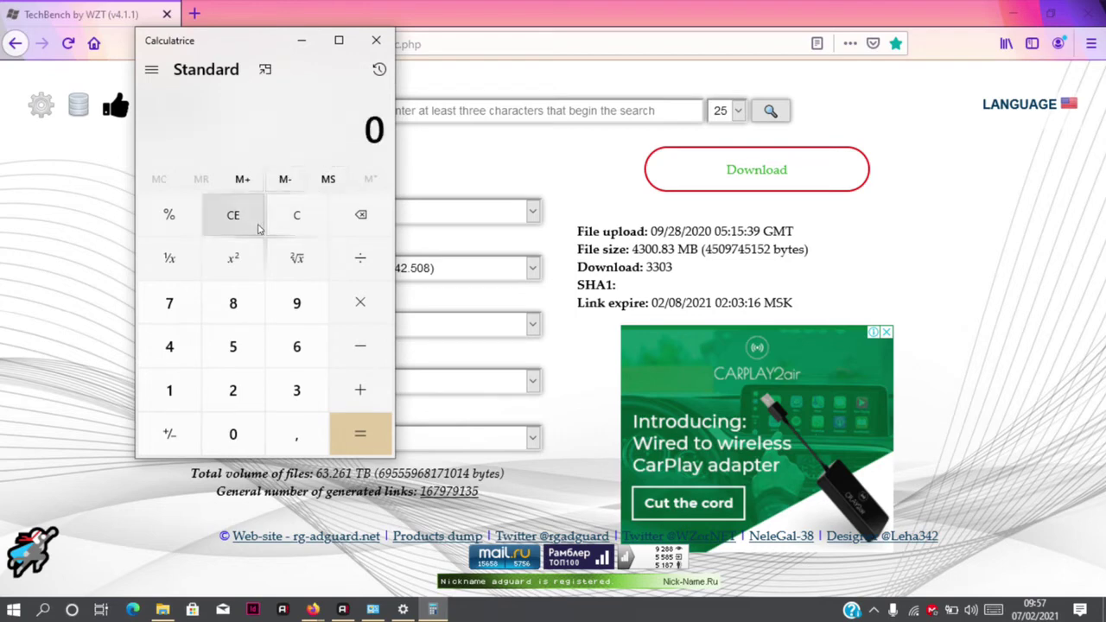
{"action": "type", "text": "4300,83 + 12"}
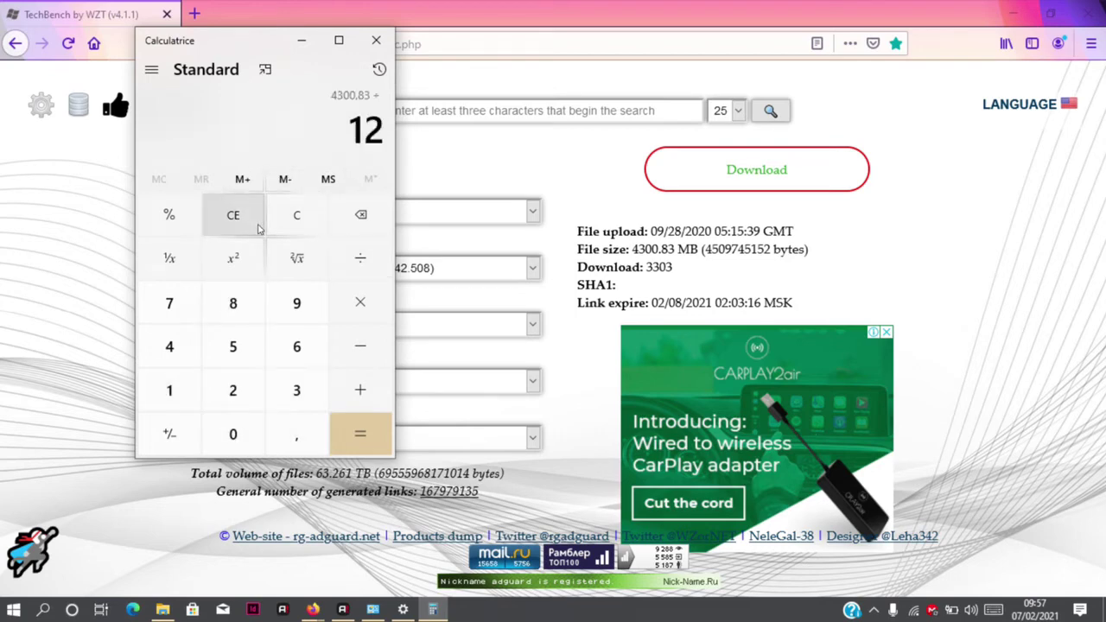
{"action": "key", "text": "BackSpace"}
{"action": "type", "text": "024"}
{"action": "key", "text": "Return"}
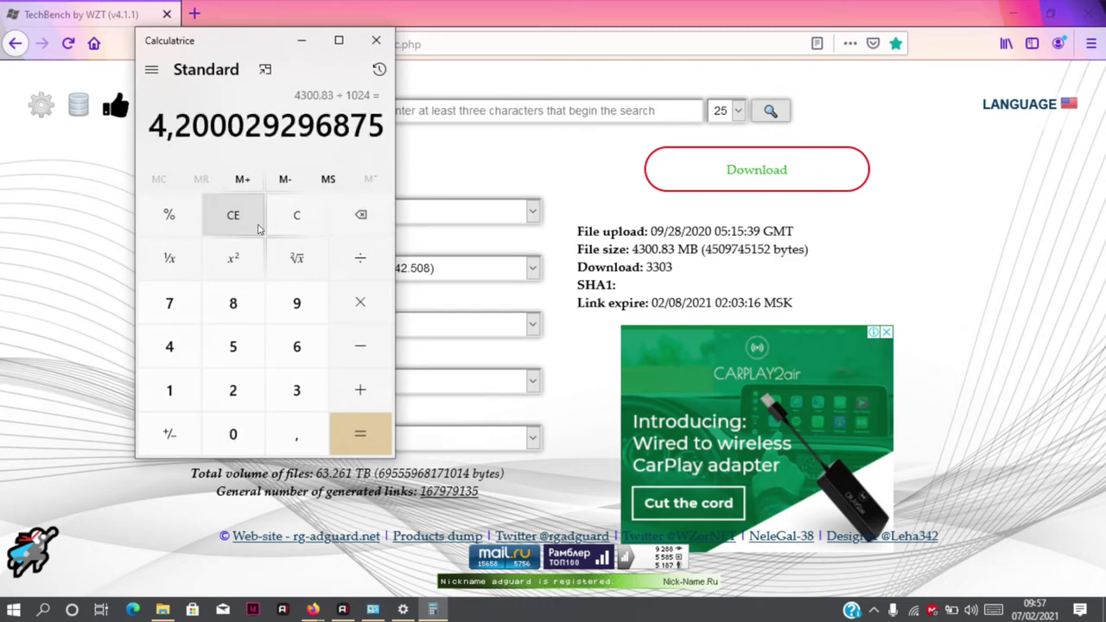
{"action": "left_click", "coordinate": [302, 40]}
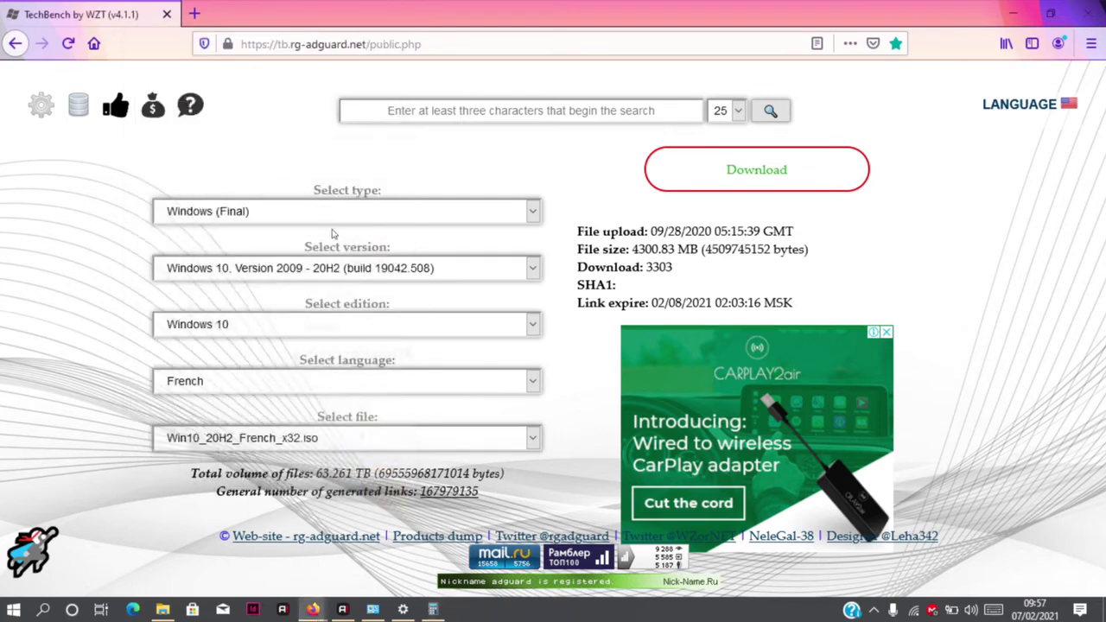
- Choose Win10_20H2_French_x64.iso again and start its download into the Téléchargements folder
{"action": "left_click", "coordinate": [339, 437]}
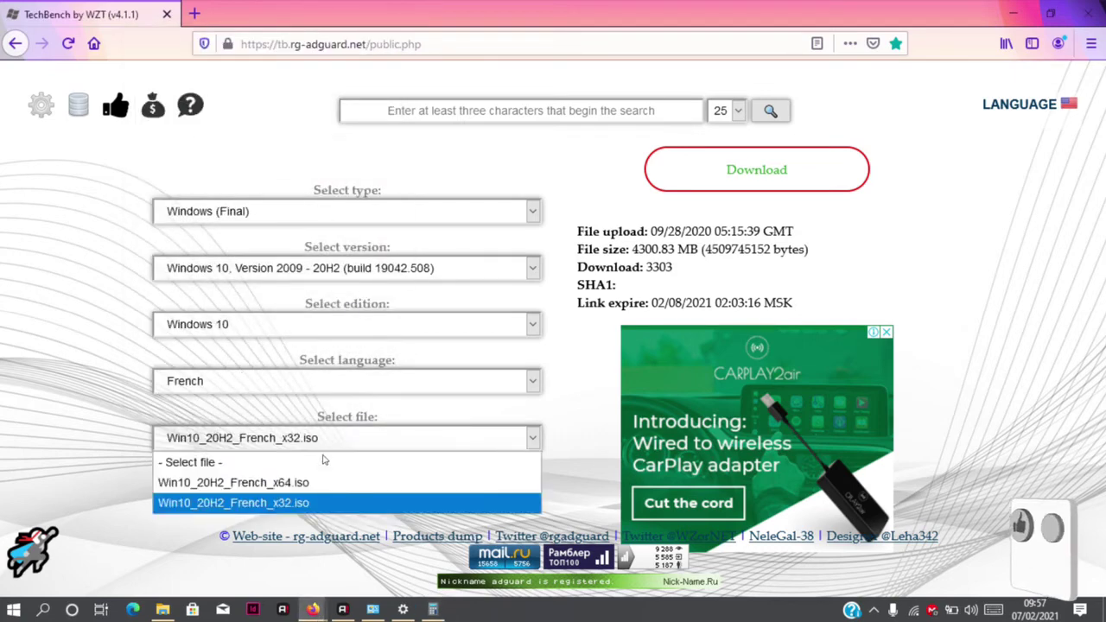
{"action": "left_click", "coordinate": [315, 482]}
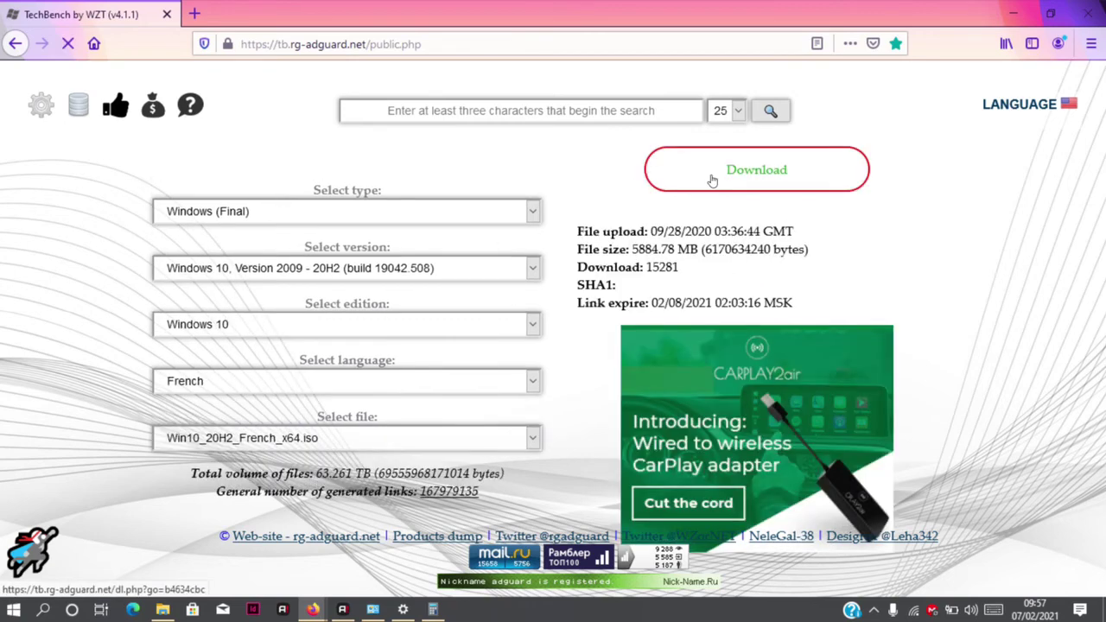
{"action": "left_click", "coordinate": [712, 178]}
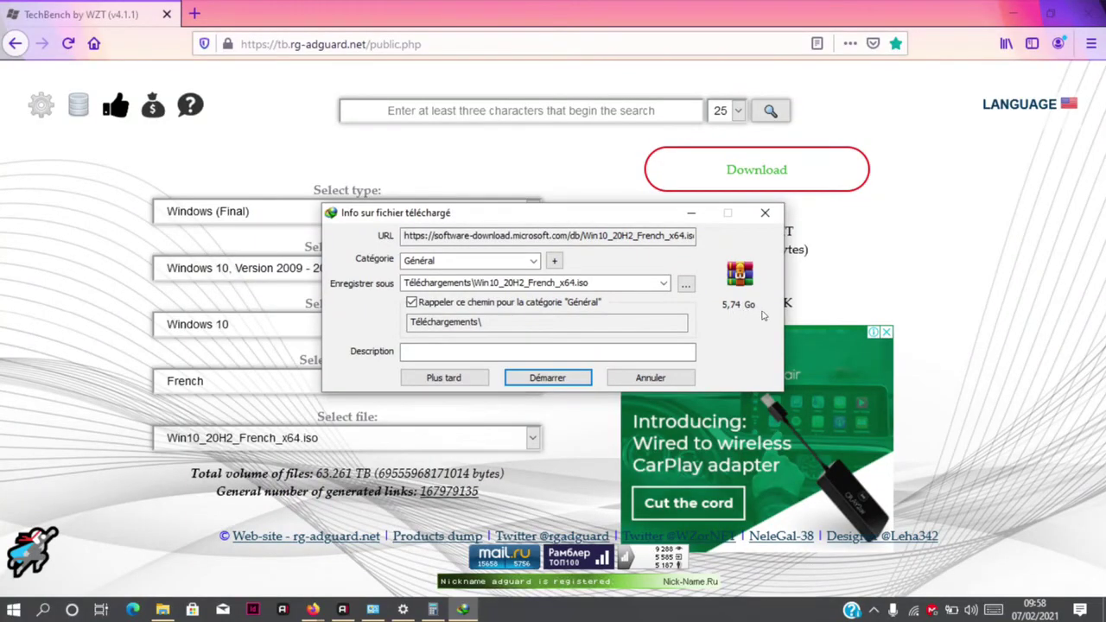
{"action": "left_click", "coordinate": [543, 378]}
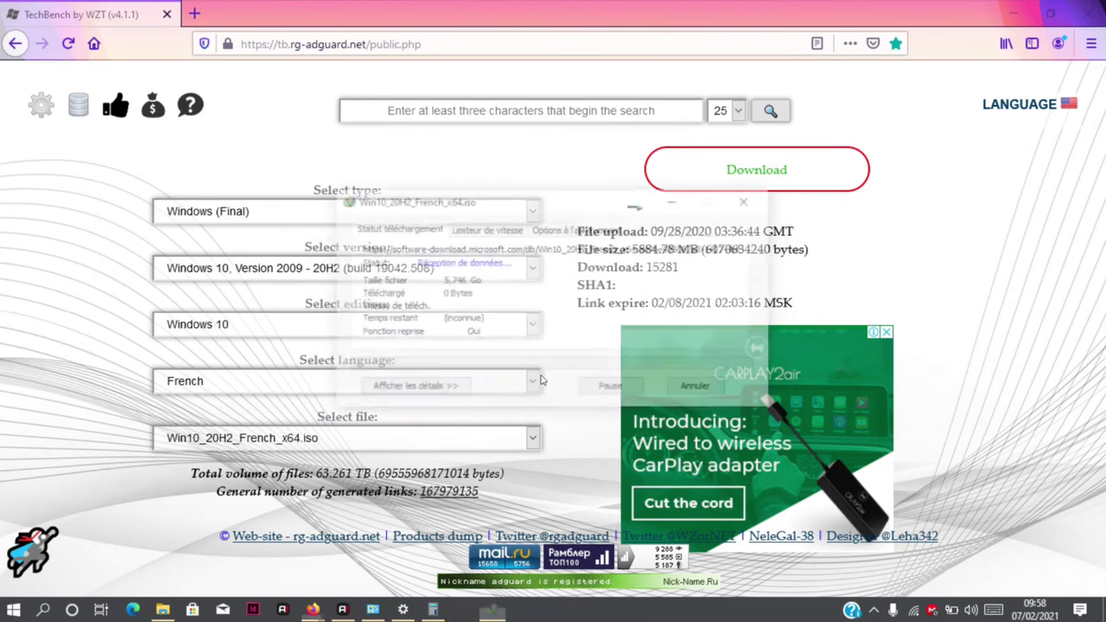
- Show the ISO download's connection details, pause the download, and show the desktop
{"action": "left_click", "coordinate": [455, 390]}
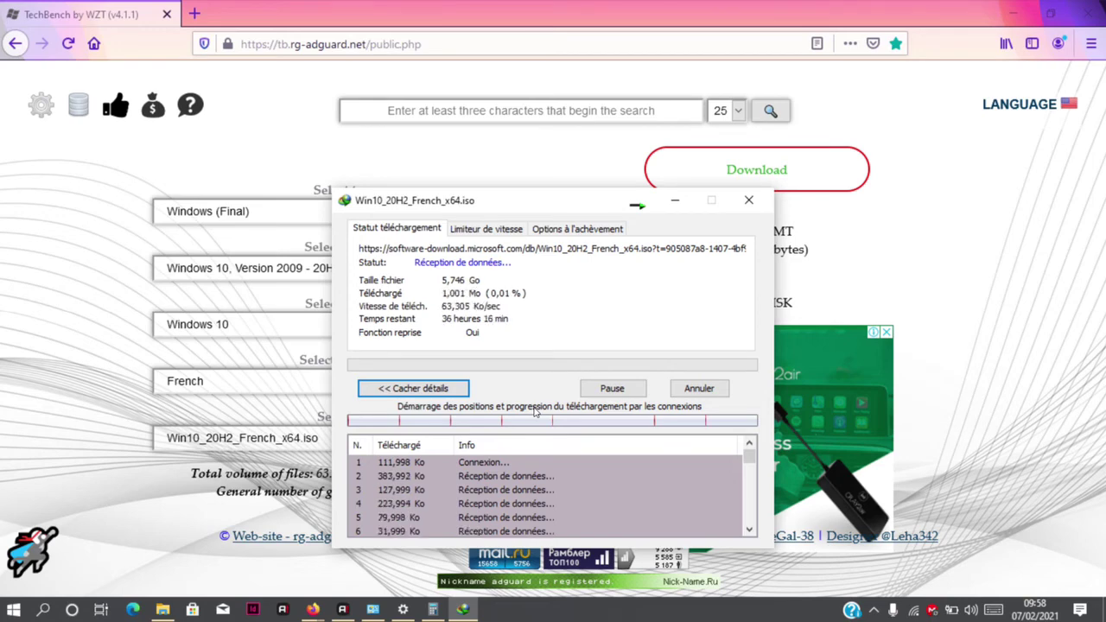
{"action": "left_click", "coordinate": [598, 391]}
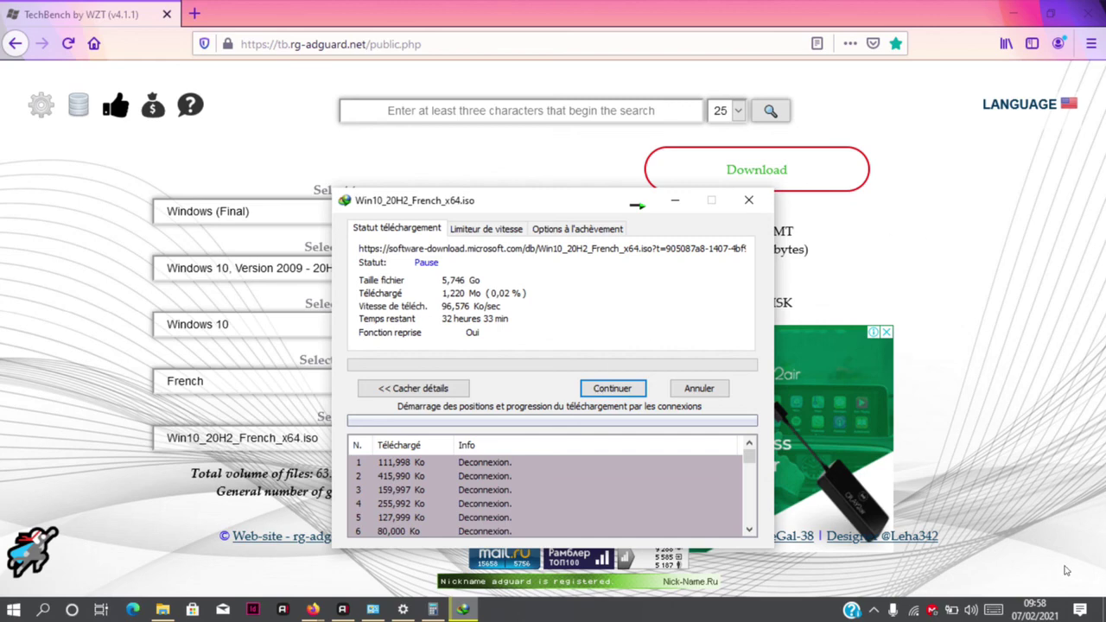
{"action": "left_click", "coordinate": [1103, 609]}
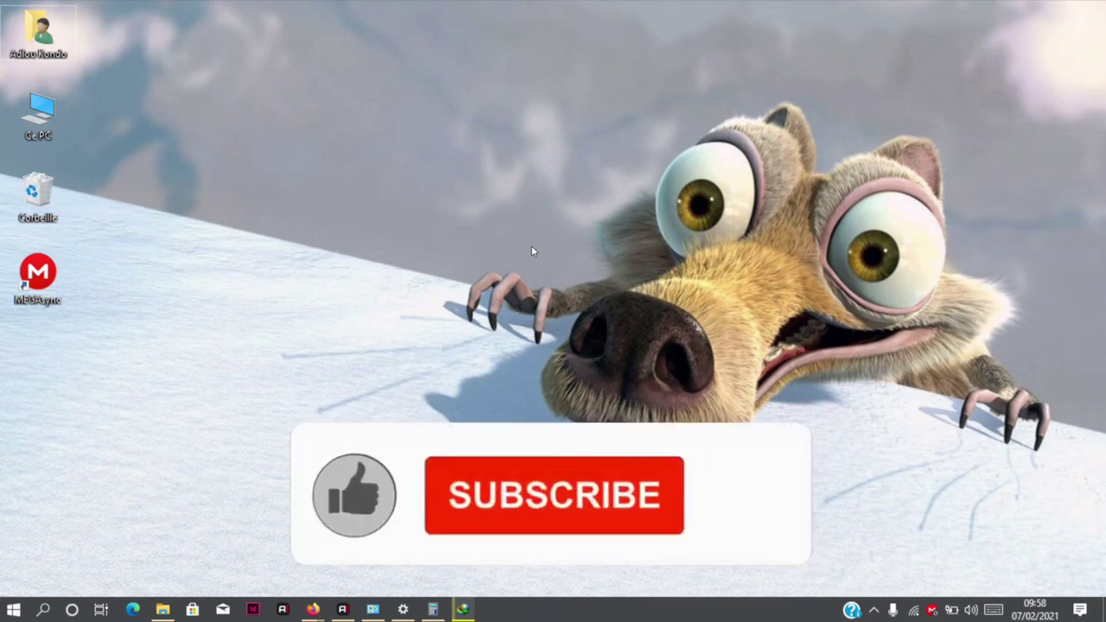